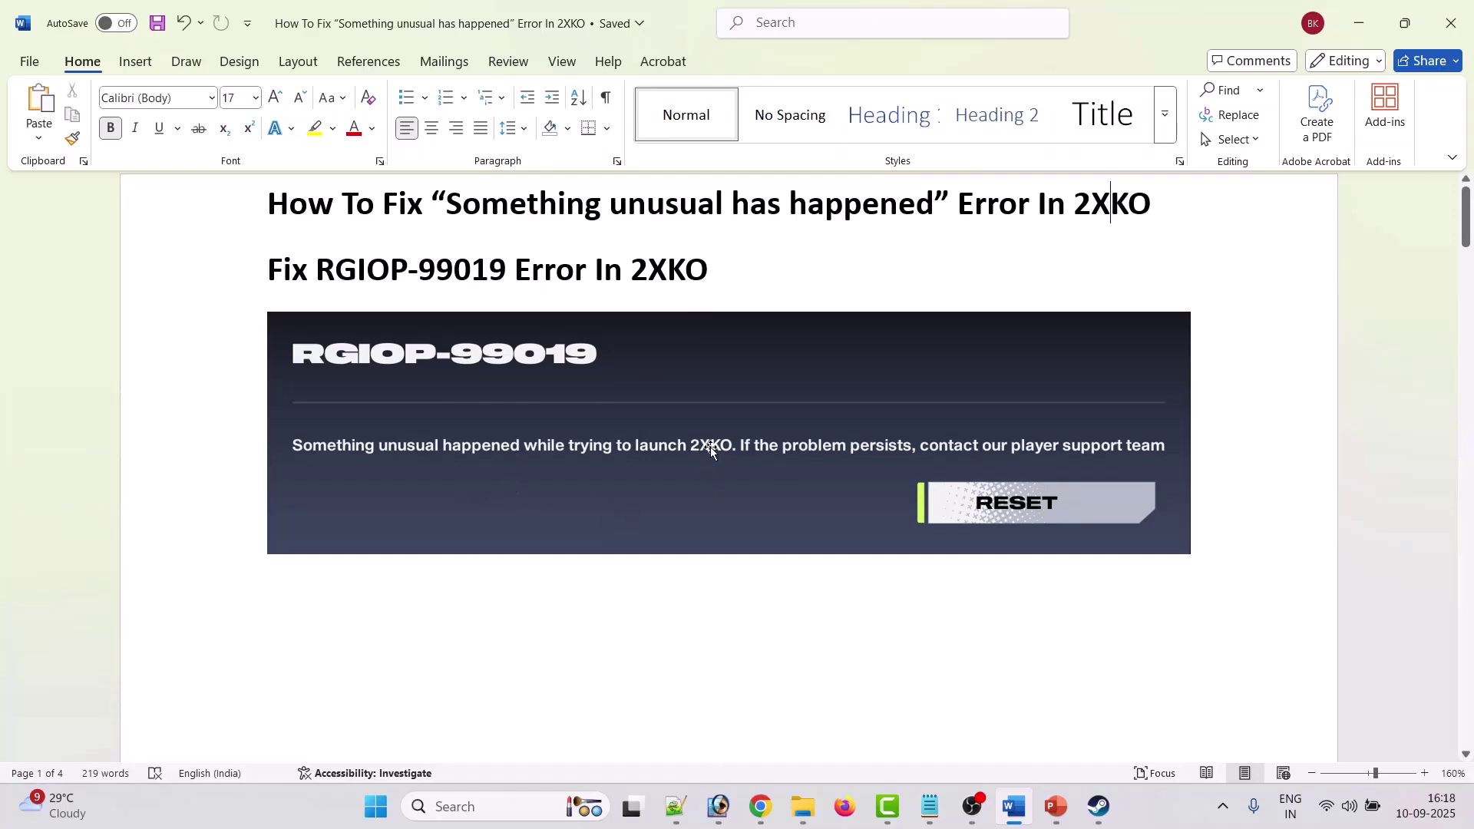
Read down through the Fix 2 steps, briefly highlighting 2XKO in the installation path.
{"action": "scroll", "coordinate": [711, 447], "scroll_direction": "down", "scroll_amount": 5}
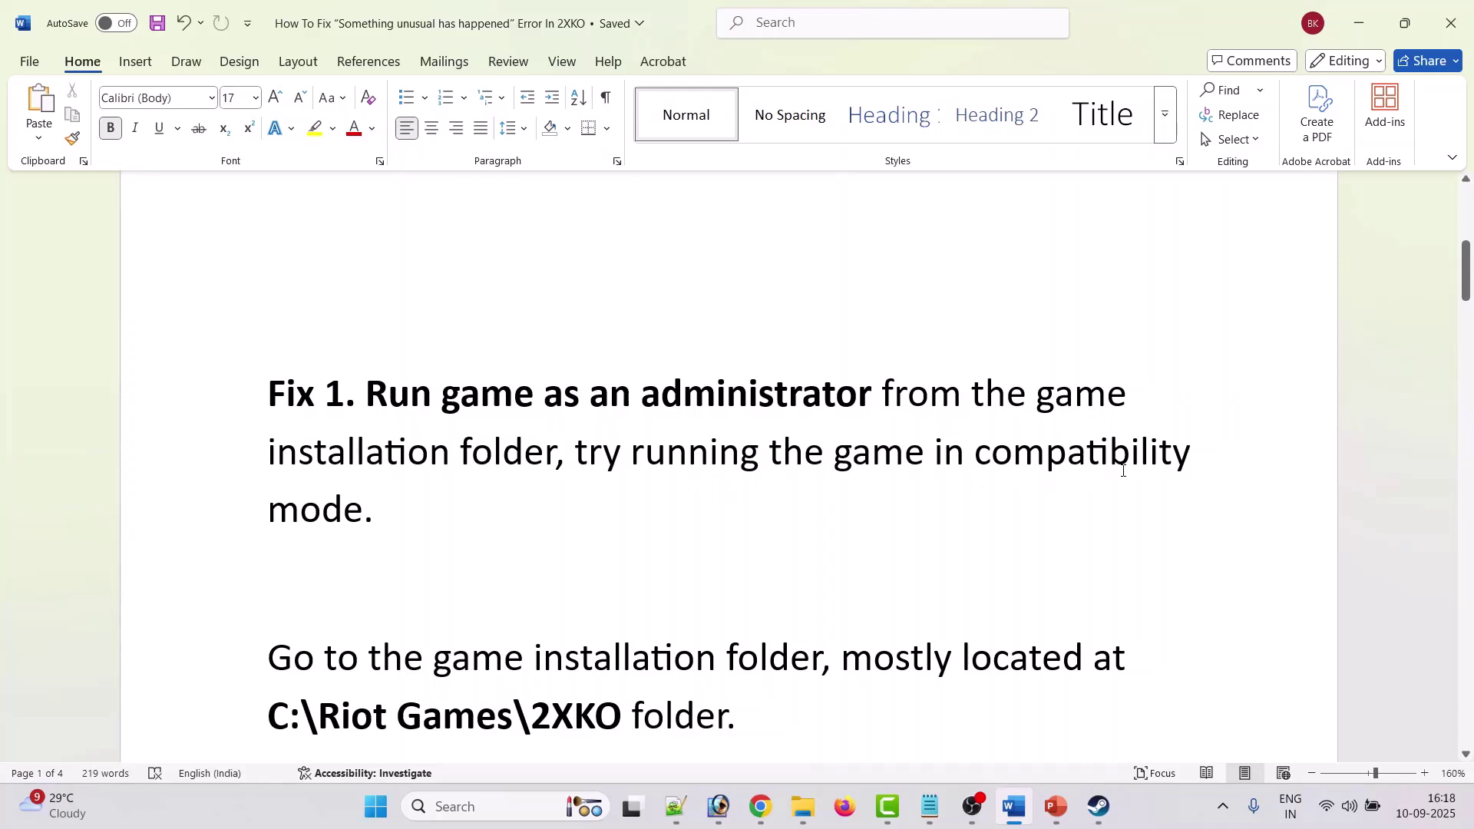
{"action": "scroll", "coordinate": [1124, 470], "scroll_direction": "down", "scroll_amount": 3}
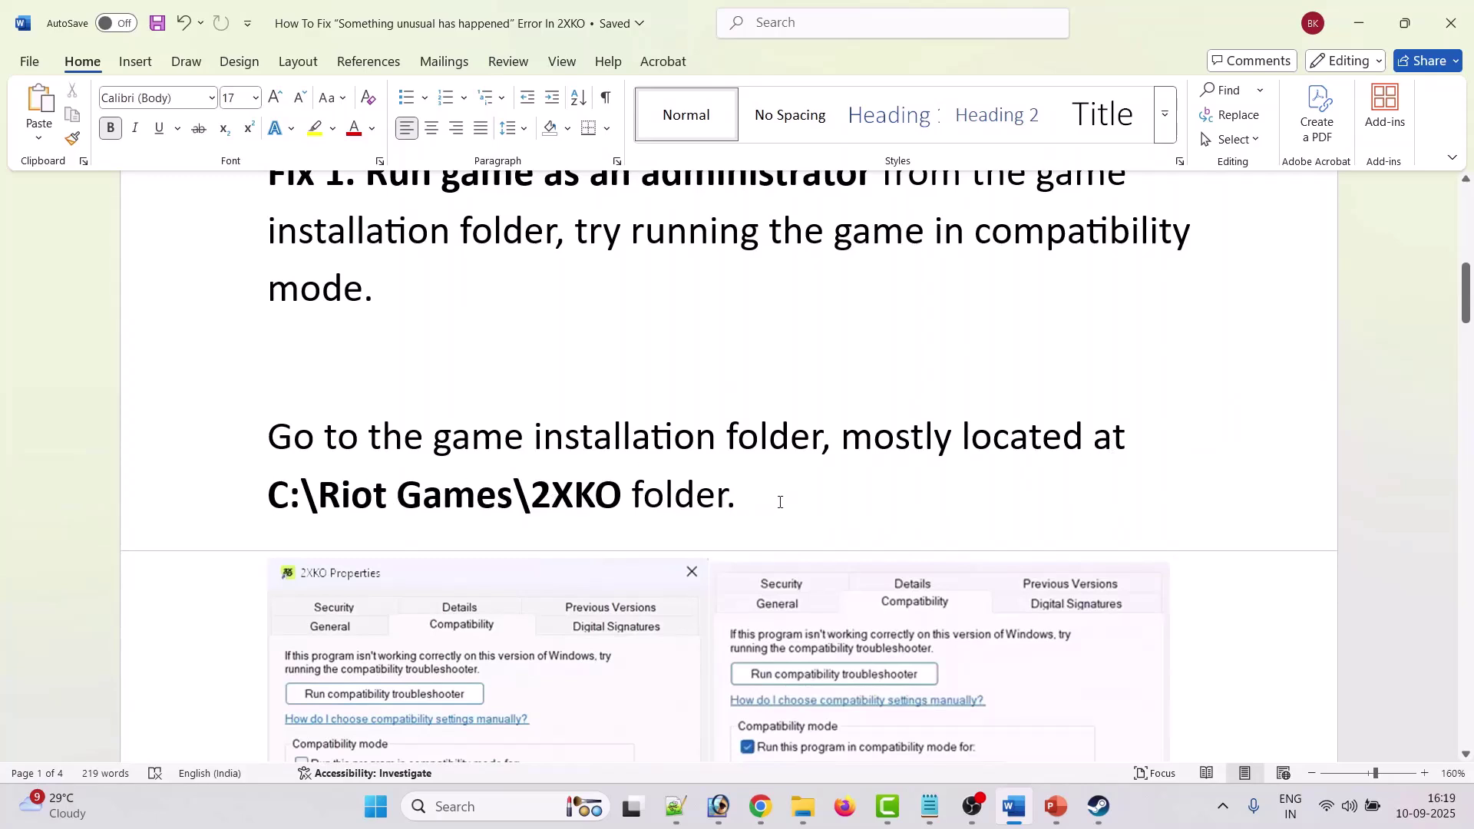
{"action": "scroll", "coordinate": [780, 502], "scroll_direction": "down", "scroll_amount": 4}
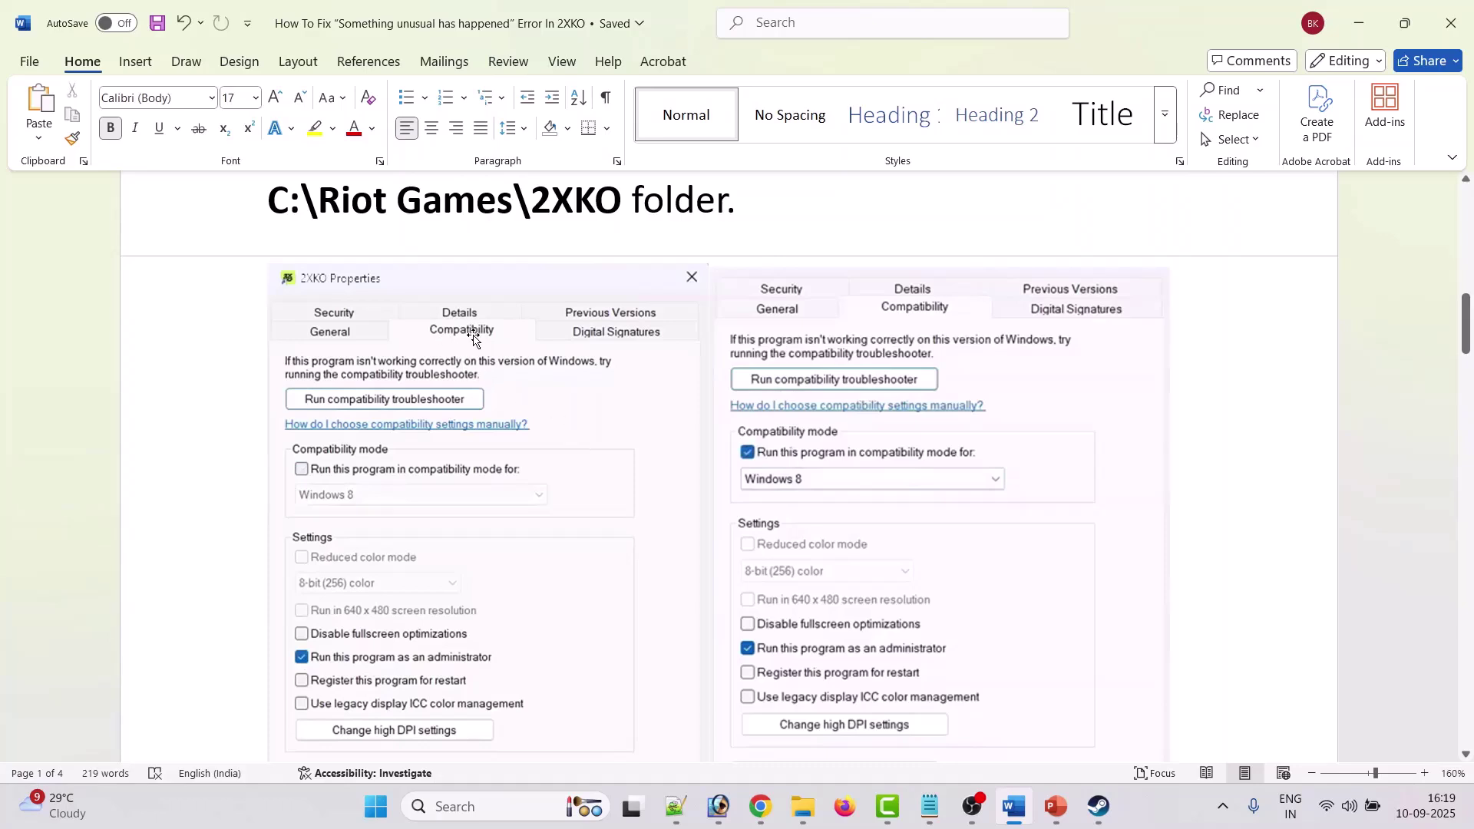
{"action": "scroll", "coordinate": [526, 411], "scroll_direction": "down", "scroll_amount": 1}
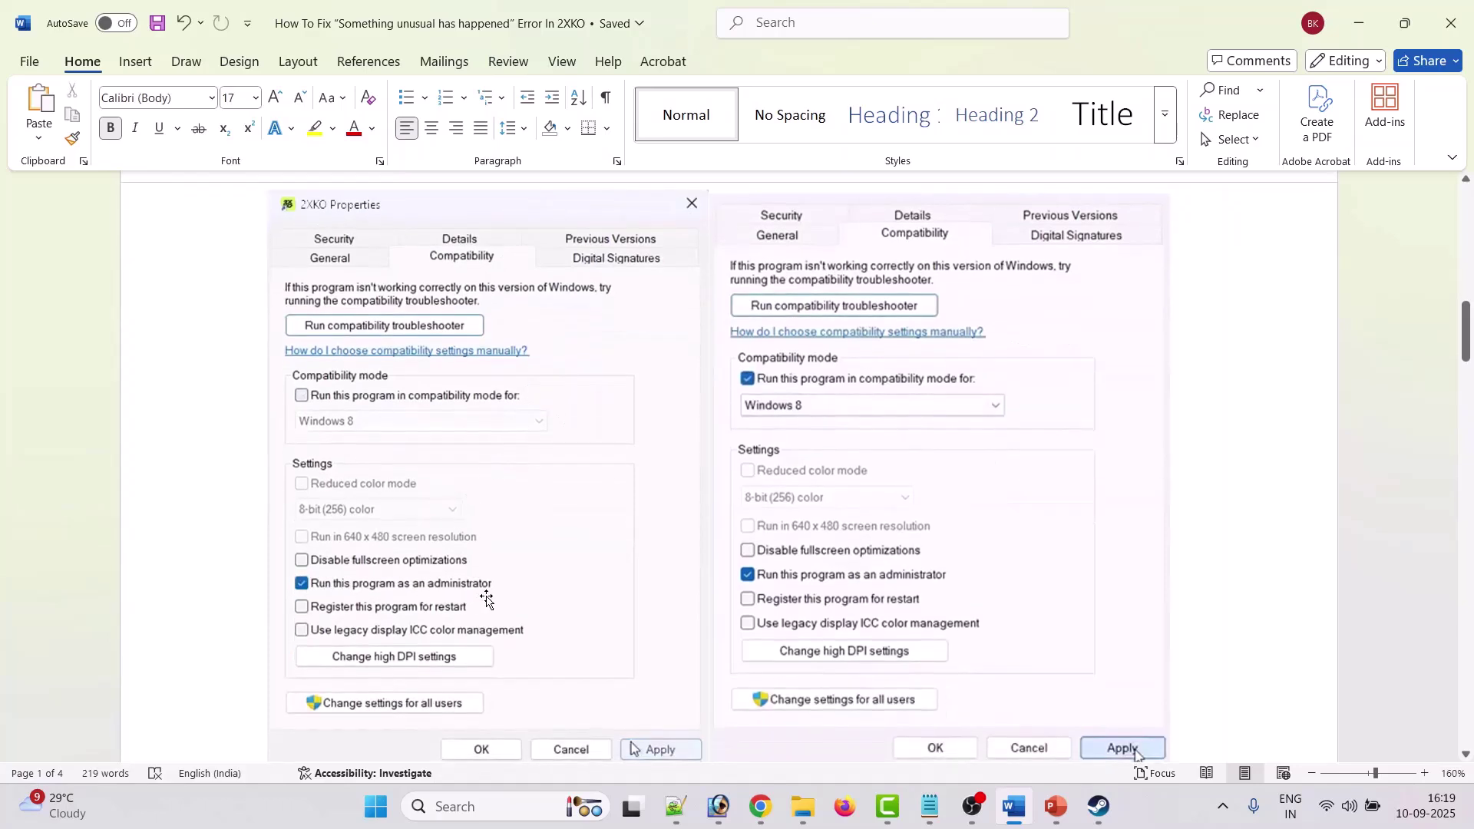
{"action": "scroll", "coordinate": [474, 547], "scroll_direction": "up", "scroll_amount": 3}
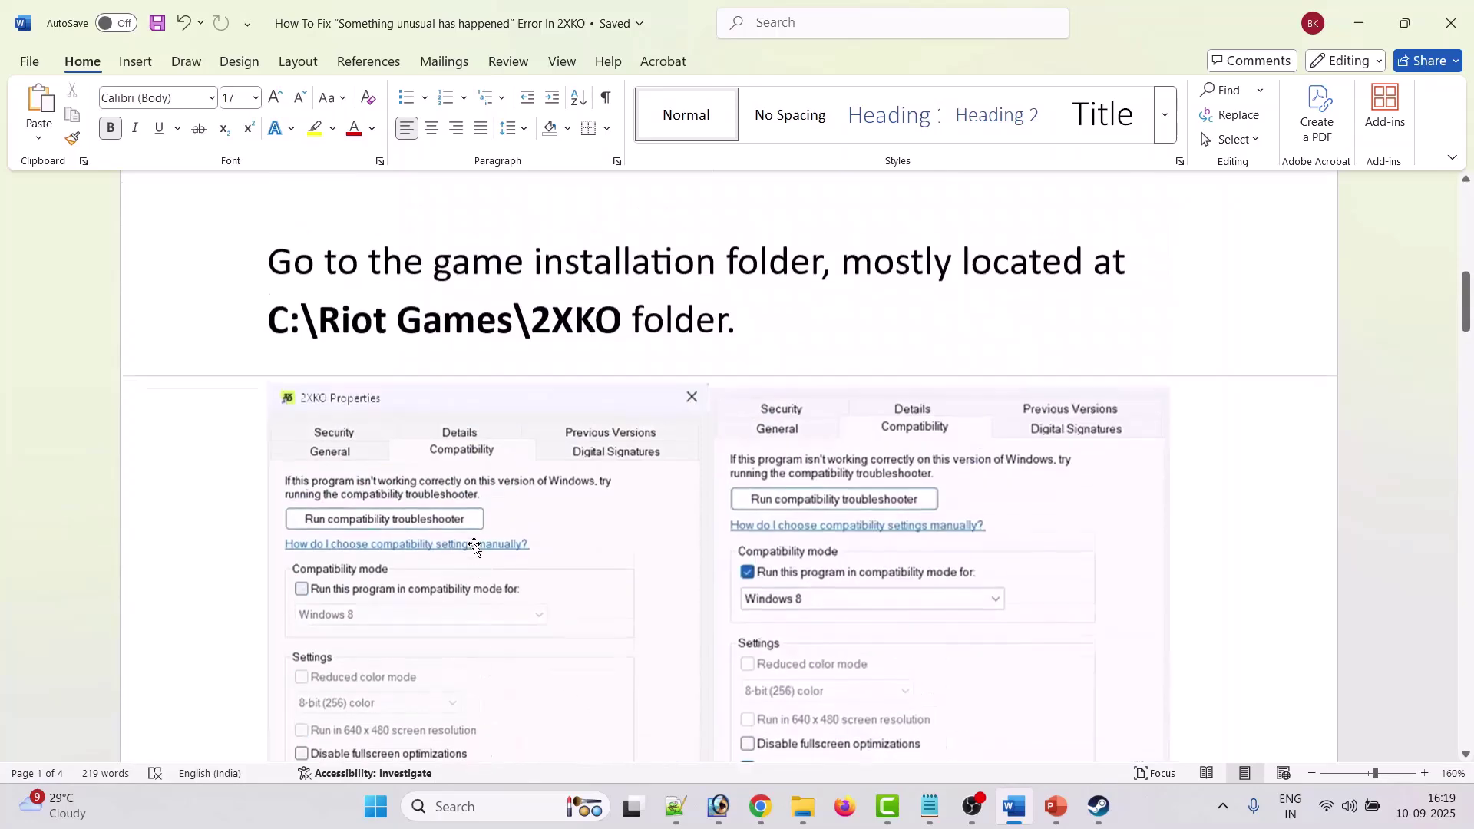
{"action": "scroll", "coordinate": [474, 547], "scroll_direction": "up", "scroll_amount": 3}
{"action": "left_click_drag", "start_coordinate": [532, 575], "coordinate": [623, 577]}
{"action": "left_click", "coordinate": [789, 588]}
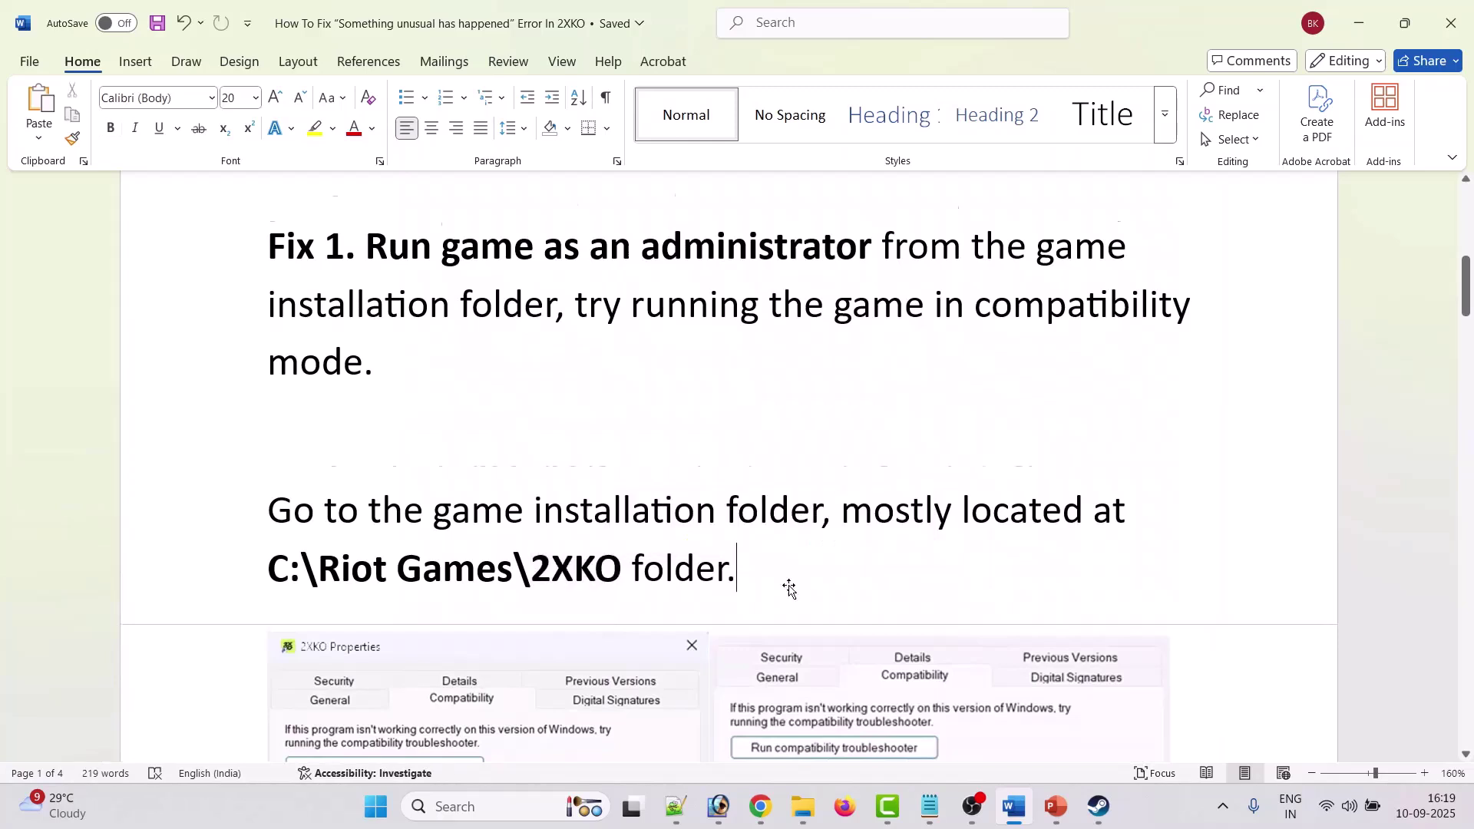
{"action": "scroll", "coordinate": [789, 588], "scroll_direction": "down", "scroll_amount": 4}
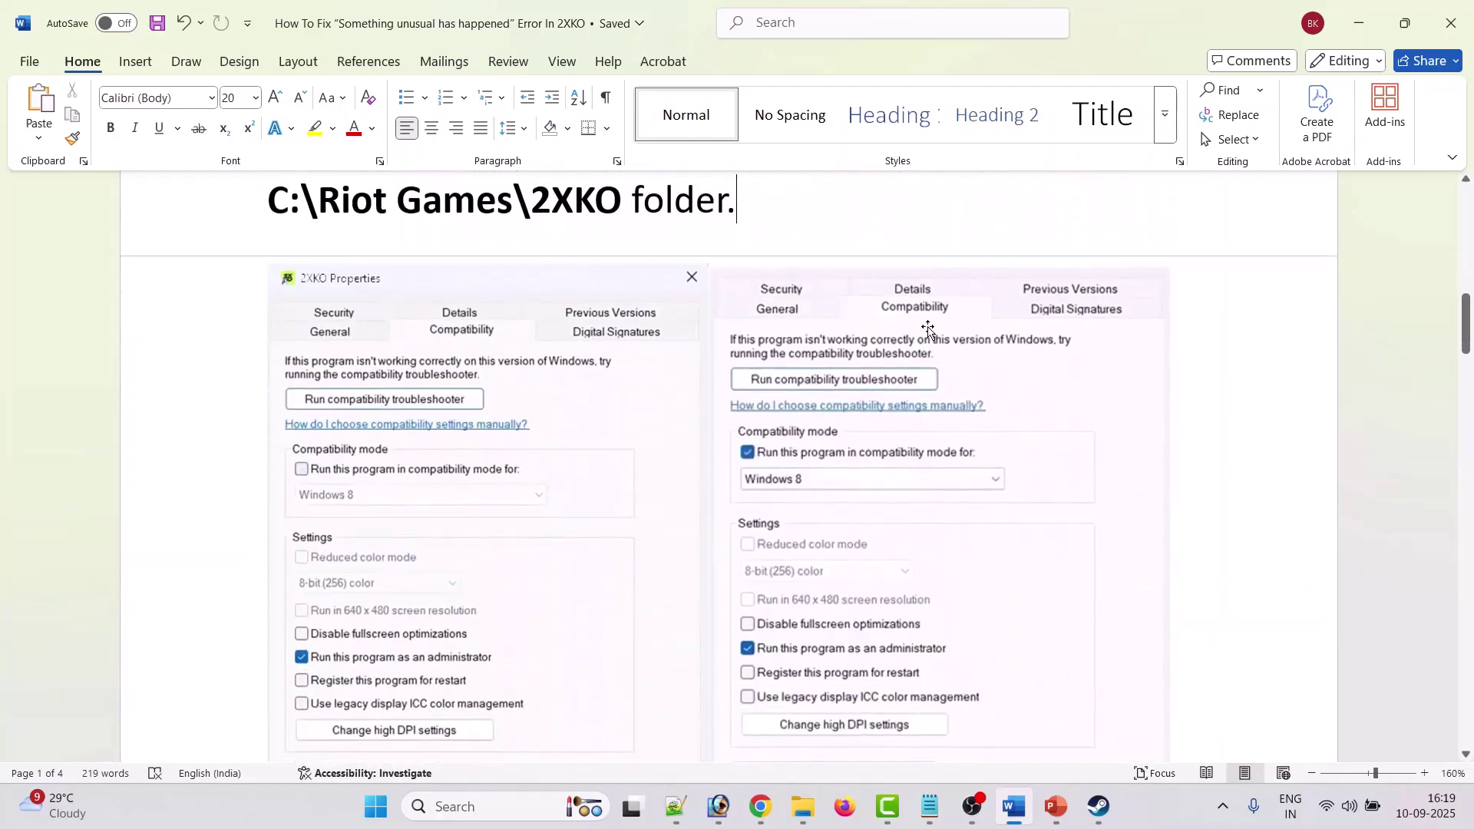
{"action": "scroll", "coordinate": [927, 314], "scroll_direction": "down", "scroll_amount": 2}
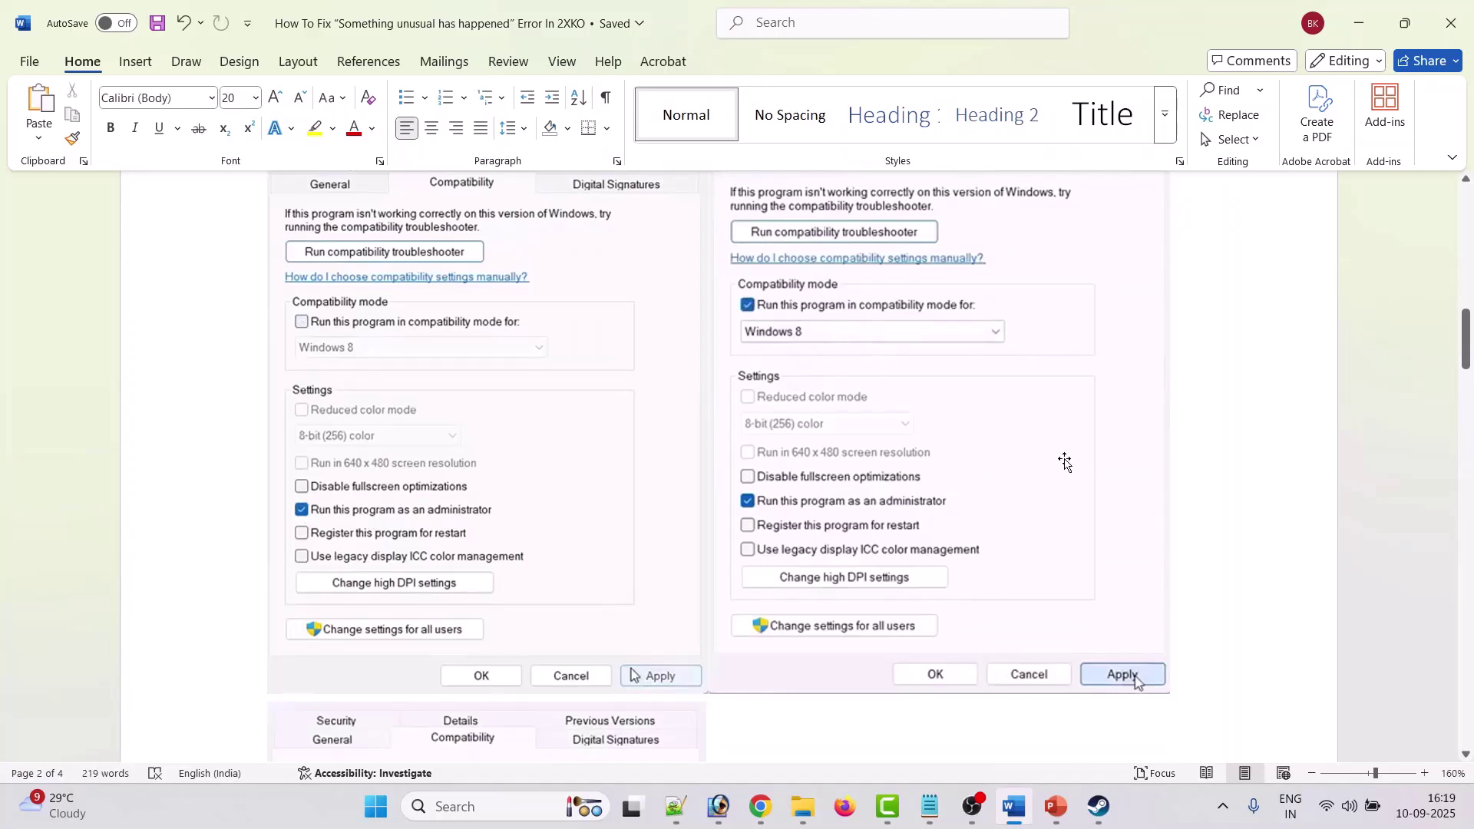
{"action": "scroll", "coordinate": [1065, 460], "scroll_direction": "down", "scroll_amount": 5}
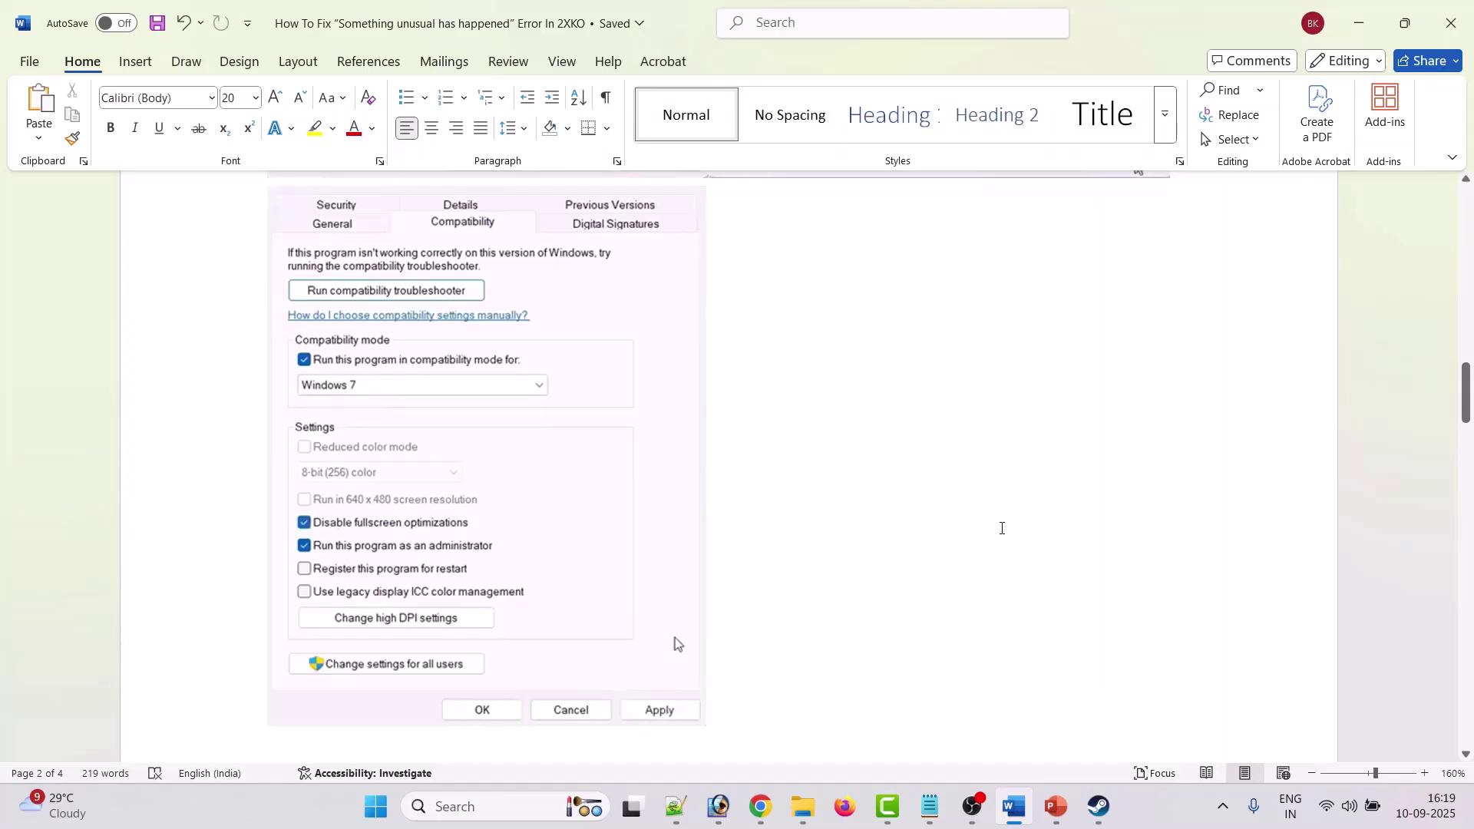
{"action": "scroll", "coordinate": [1001, 528], "scroll_direction": "down", "scroll_amount": 5}
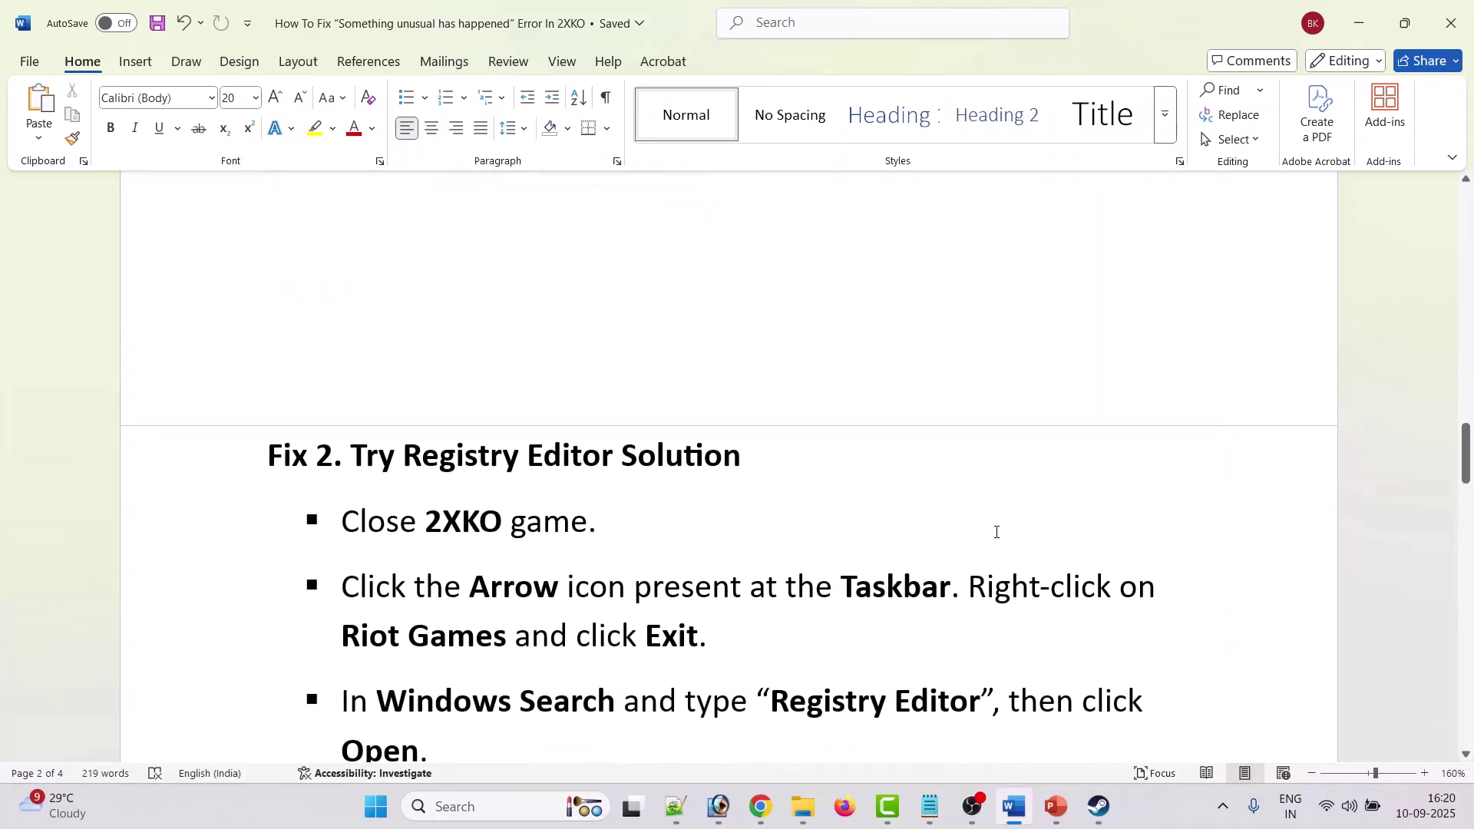
{"action": "scroll", "coordinate": [997, 532], "scroll_direction": "down", "scroll_amount": 2}
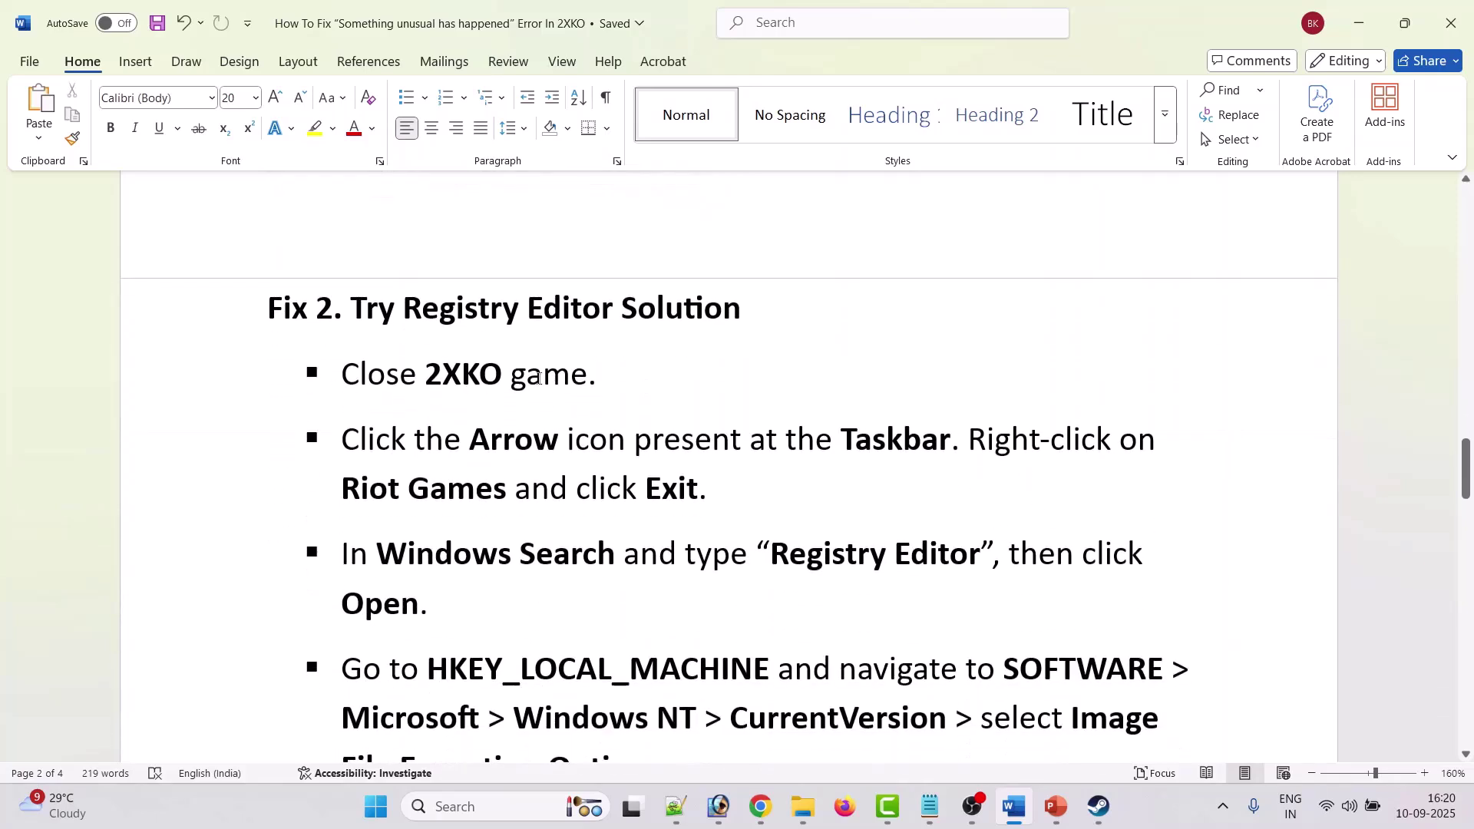
Exit Riot Games from the hidden tray icons and search Windows for 'regist'.
{"action": "left_click", "coordinate": [1223, 806]}
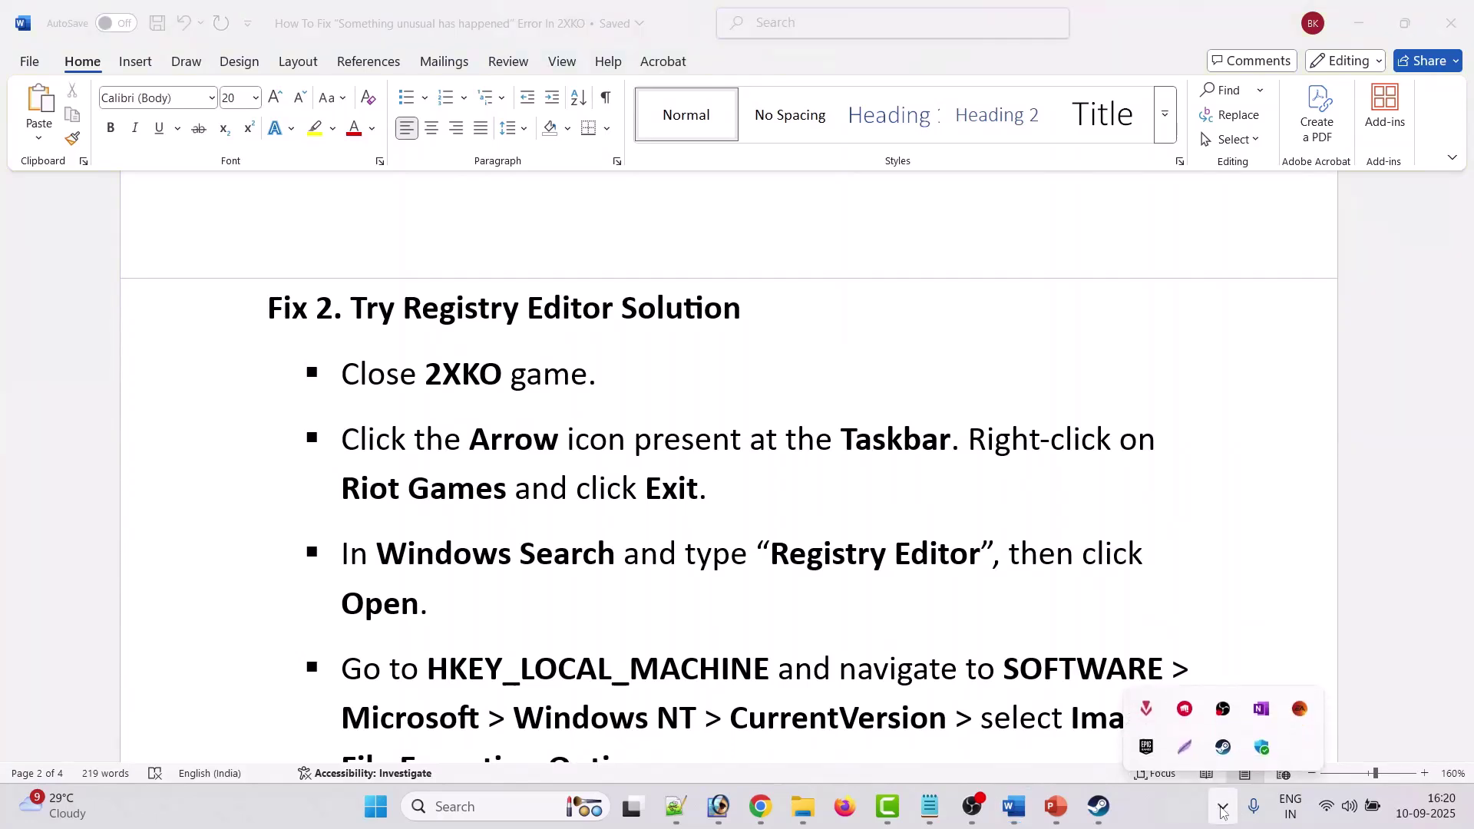
{"action": "right_click", "coordinate": [1185, 709]}
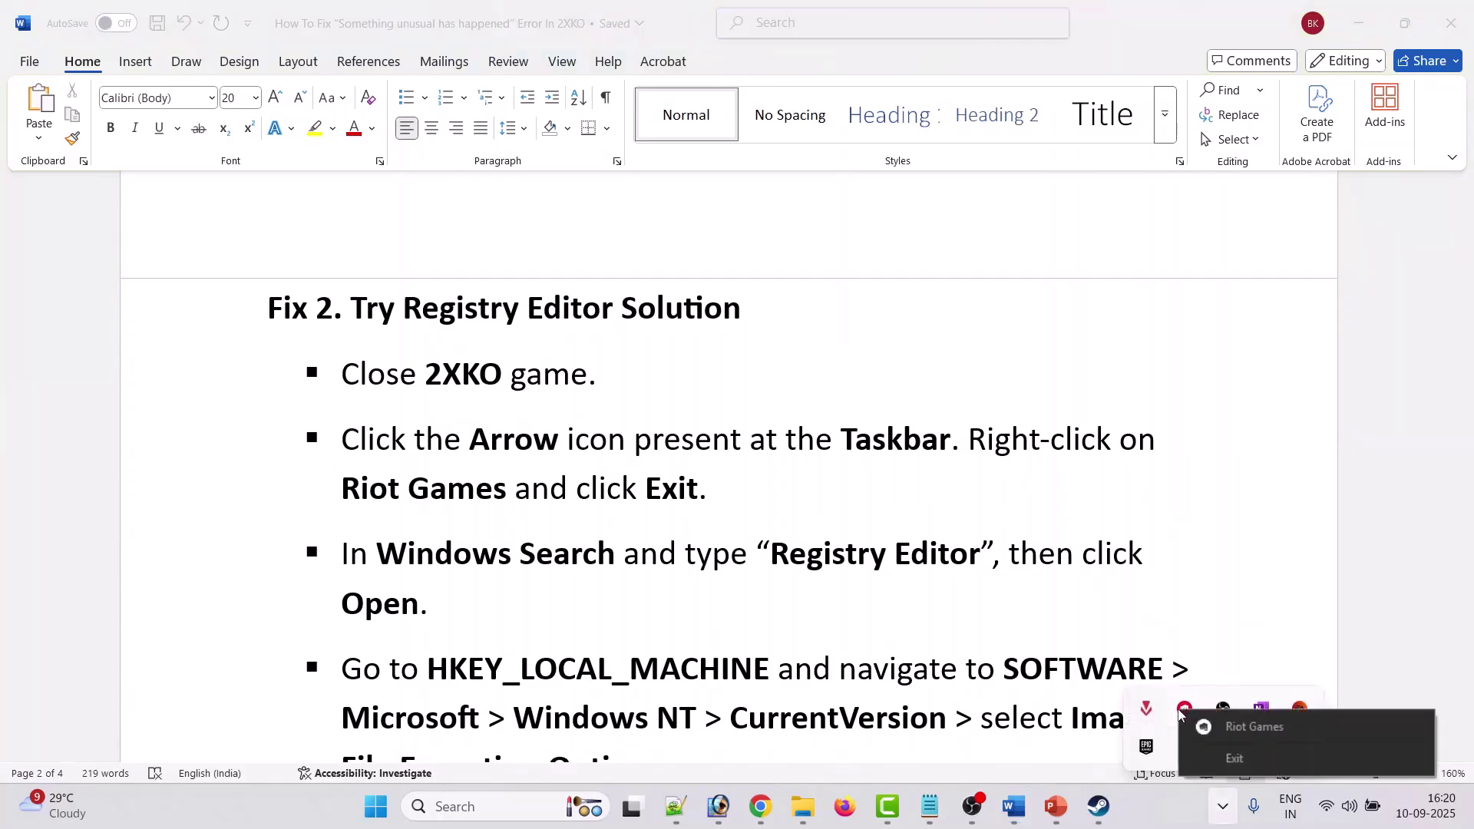
{"action": "left_click", "coordinate": [1261, 761]}
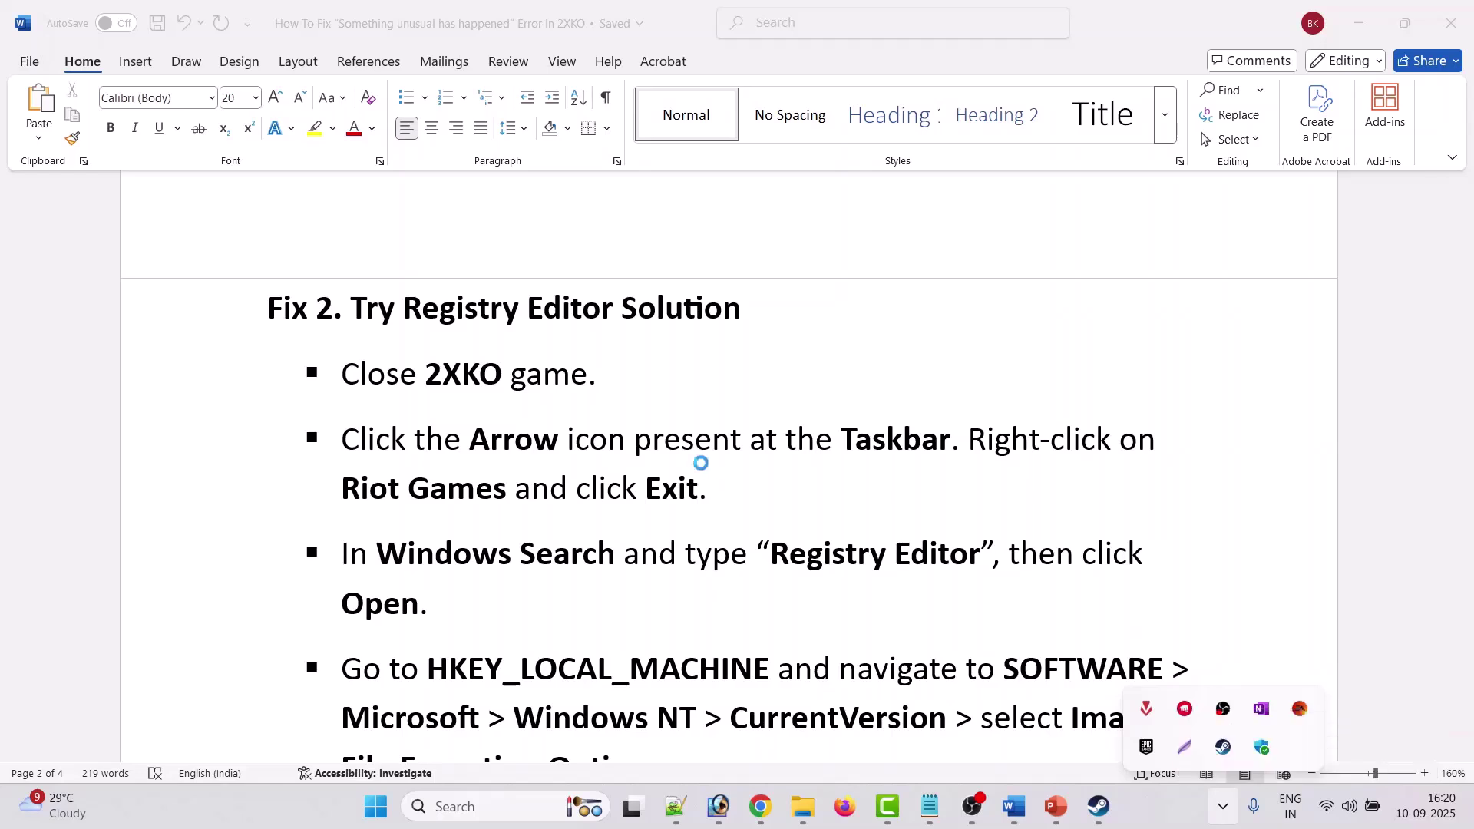
{"action": "left_click", "coordinate": [485, 801]}
{"action": "type", "text": "regist"}
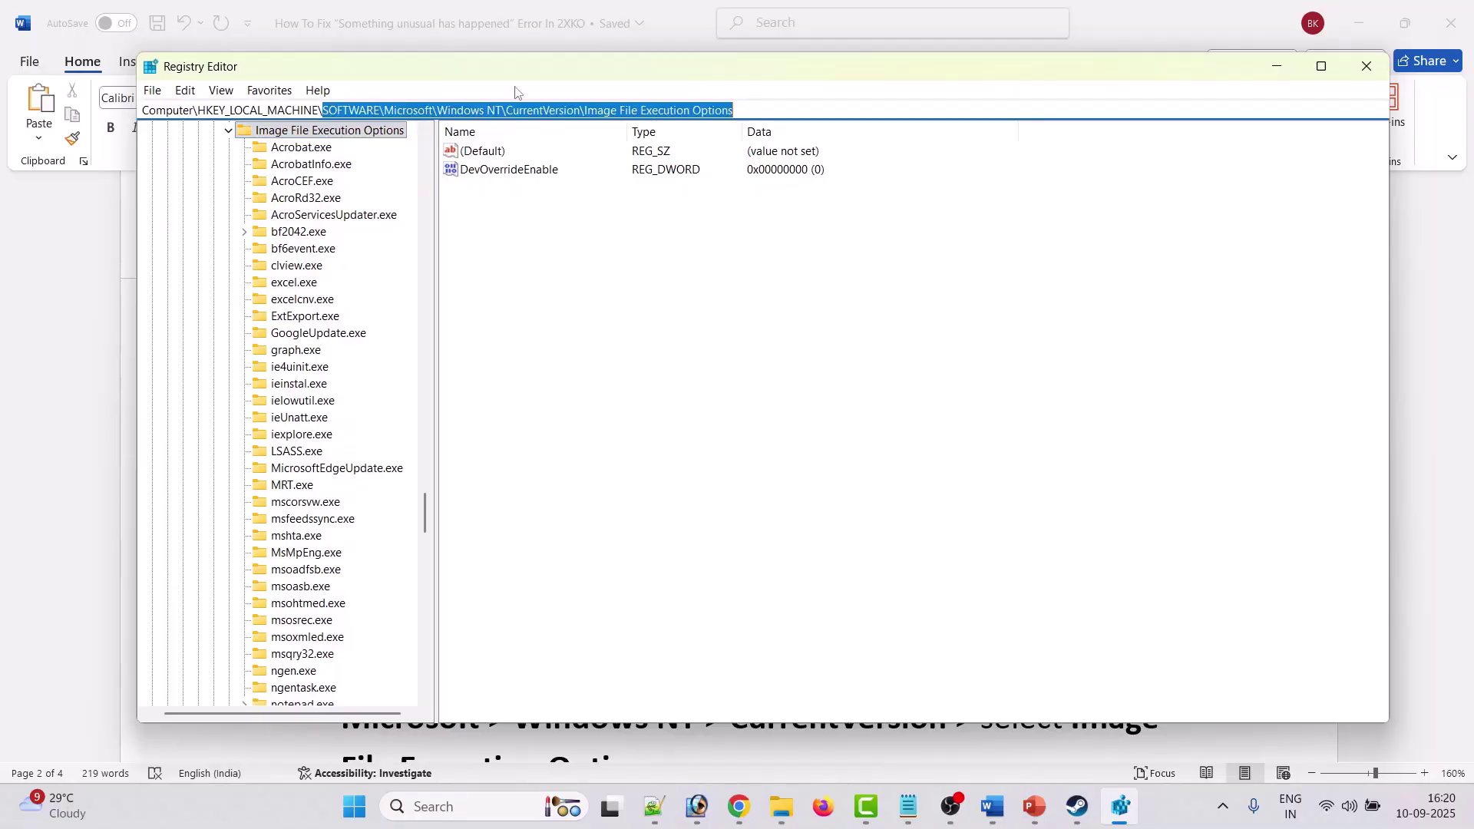
Reset the address to HKEY_LOCAL_MACHINE and expand SOFTWARE down to the Microsoft key.
{"action": "key", "text": "BackSpace"}
{"action": "key", "text": "Return"}
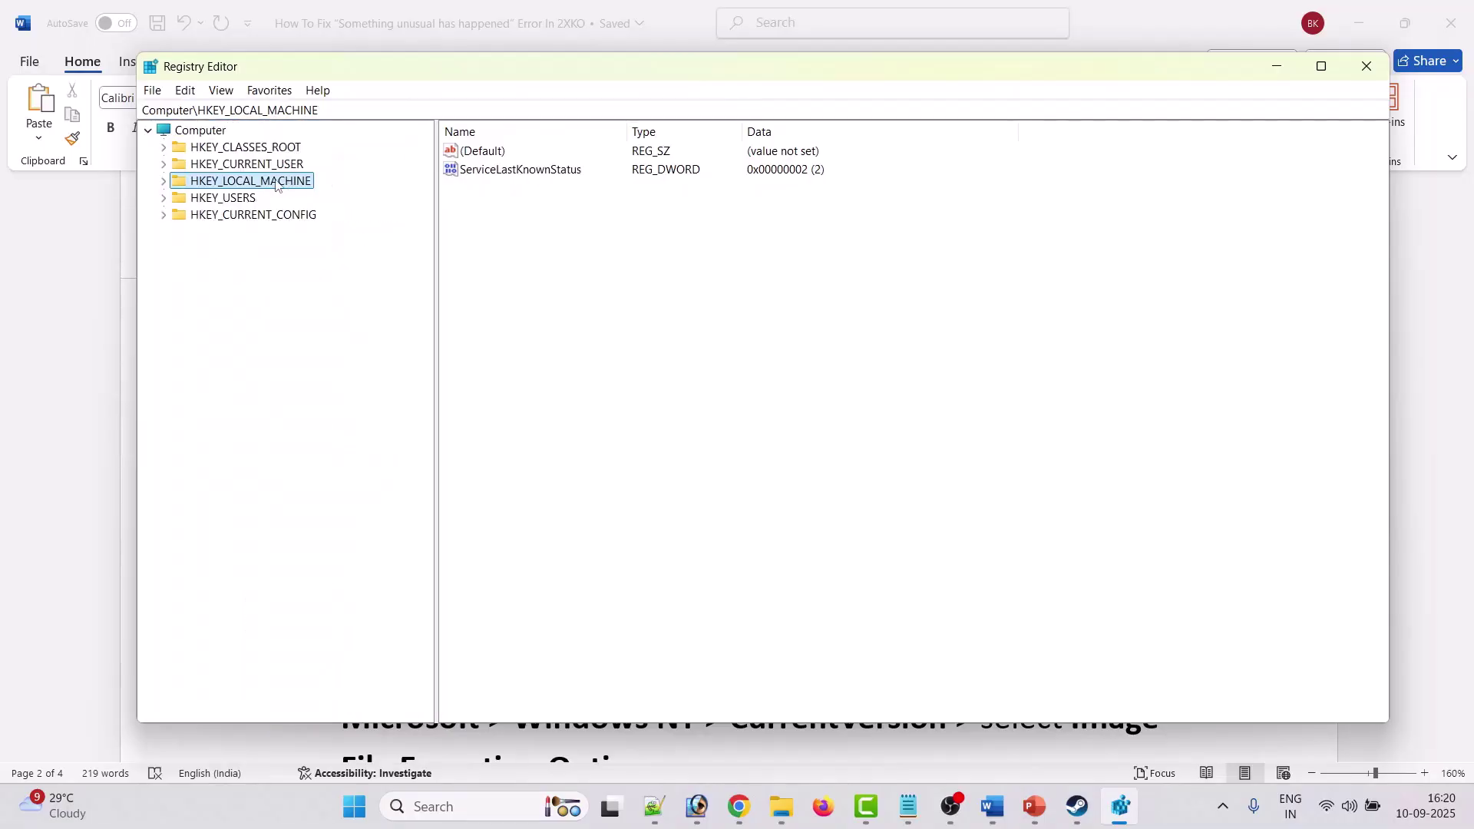
{"action": "left_click", "coordinate": [163, 182]}
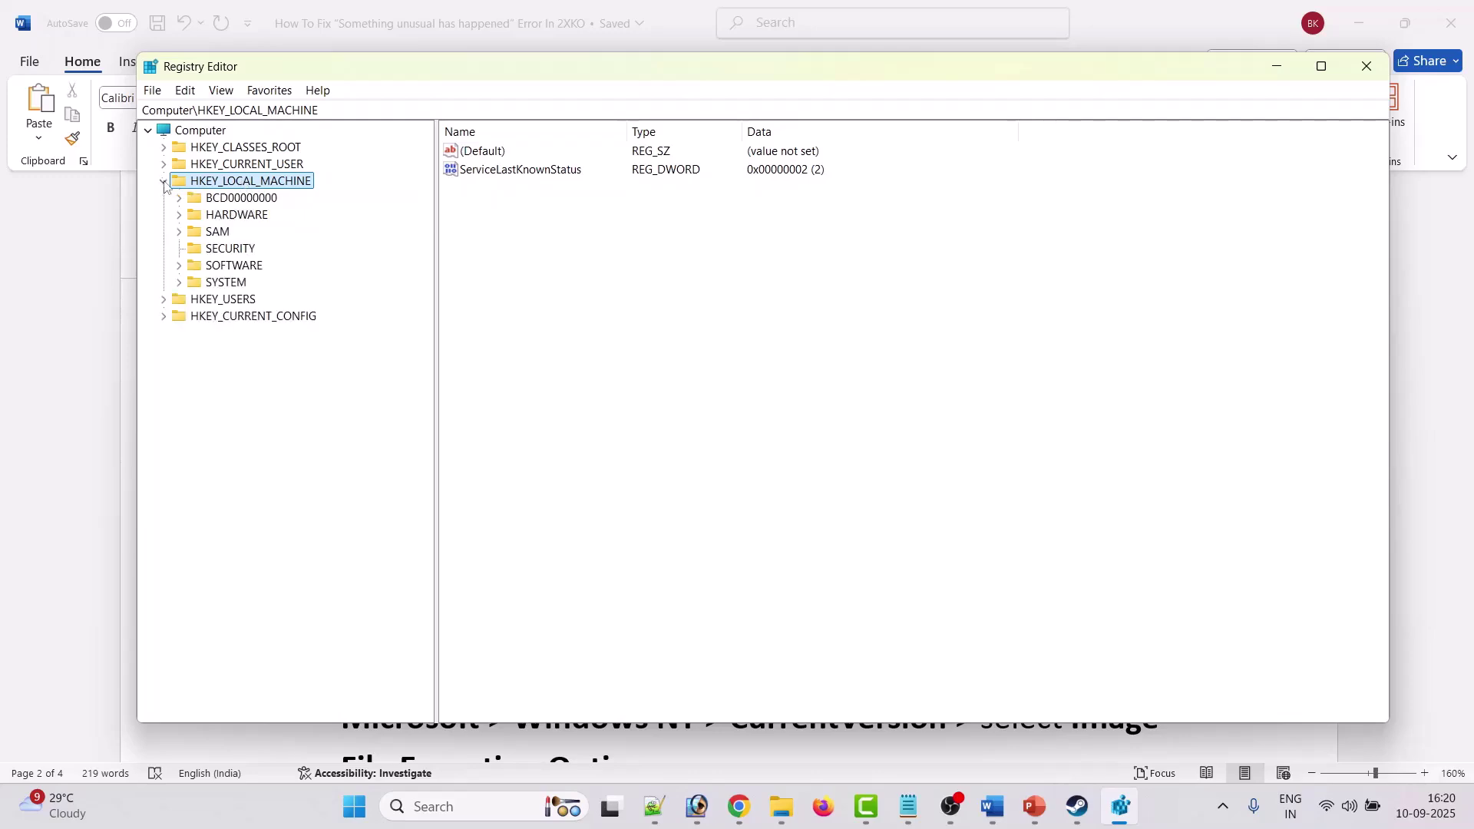
{"action": "left_click", "coordinate": [178, 265]}
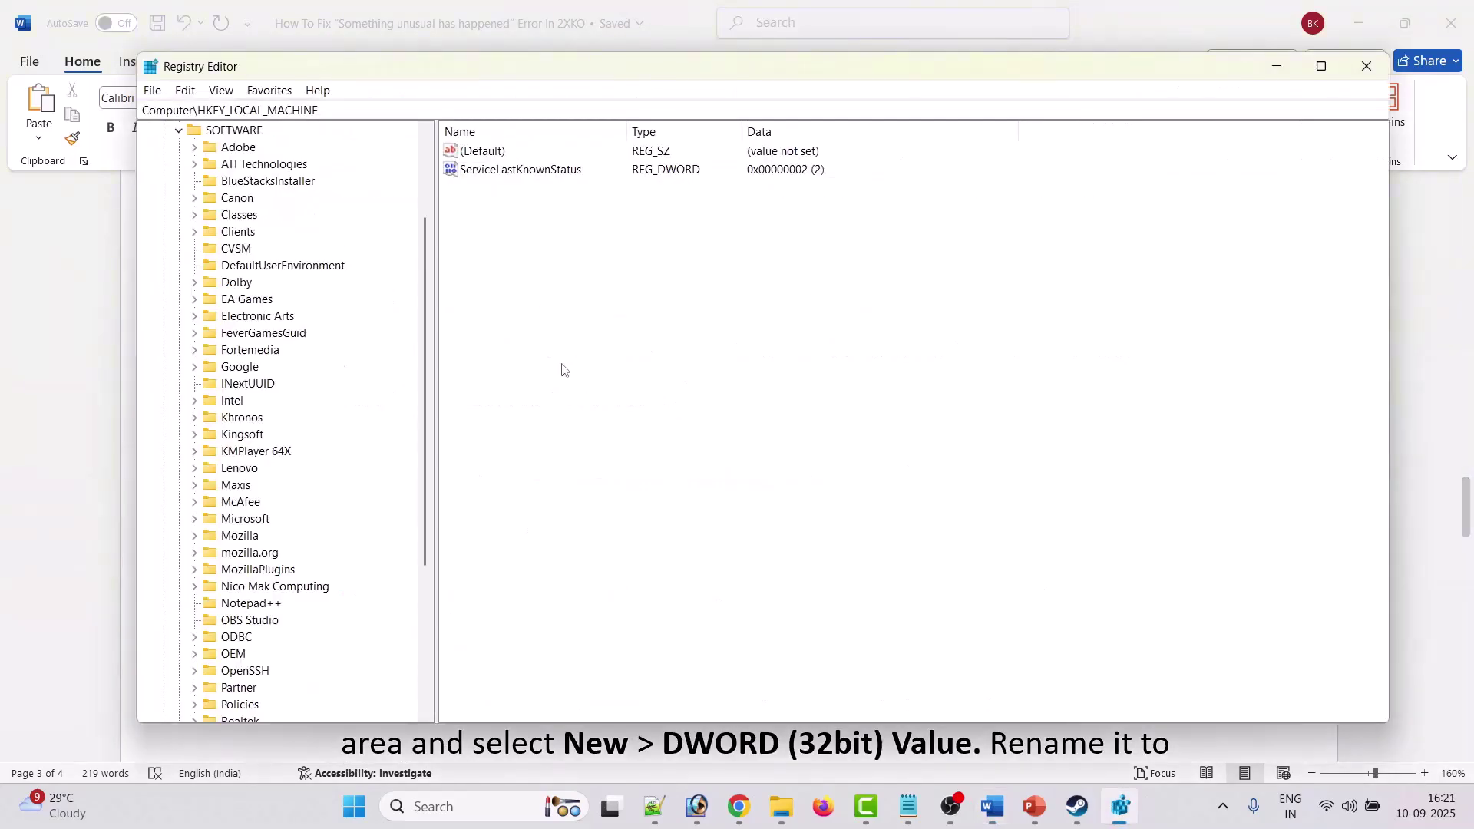
{"action": "key", "text": "m"}
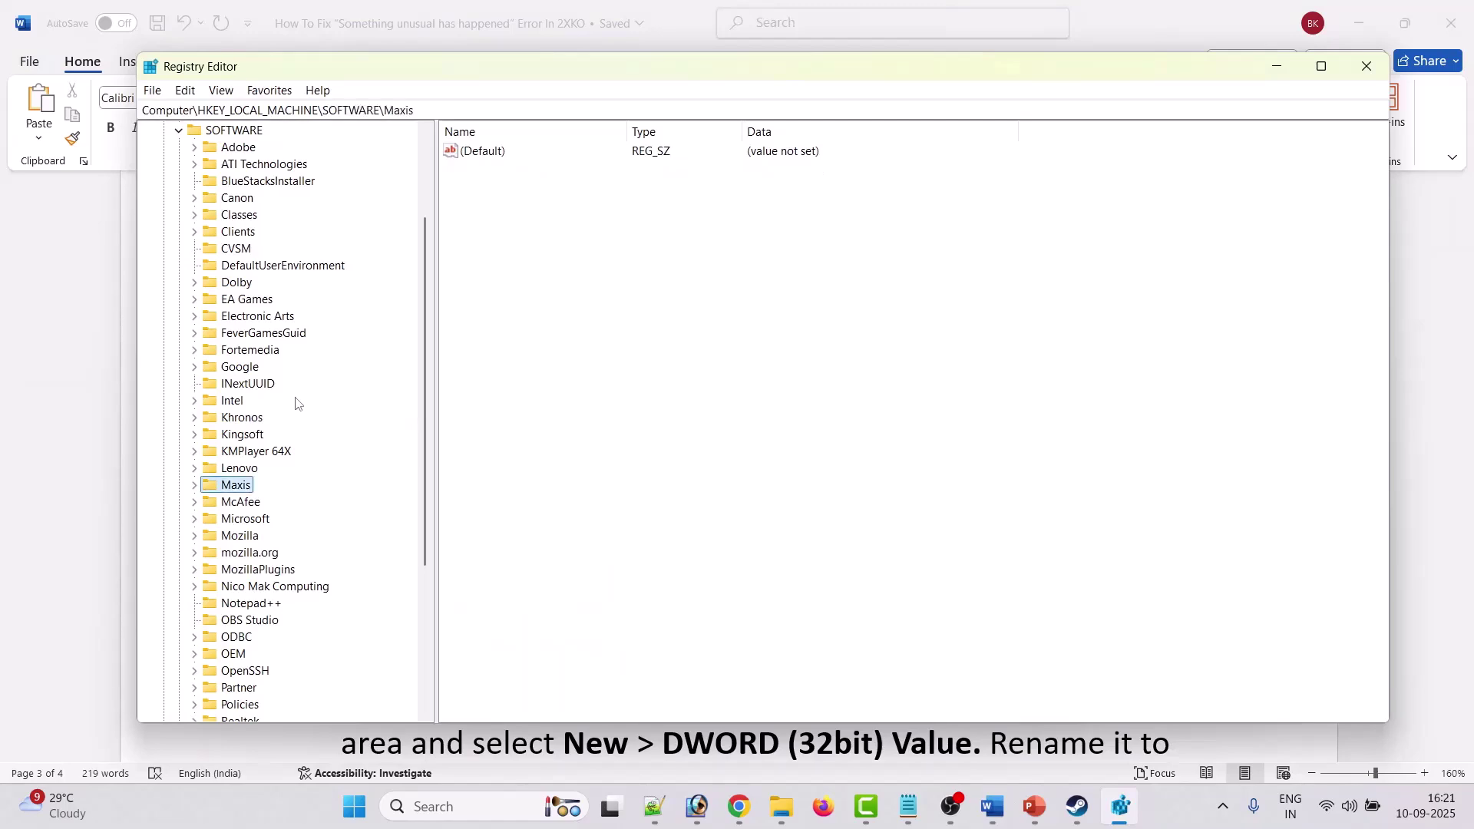
{"action": "key", "text": "c"}
{"action": "left_click", "coordinate": [222, 520]}
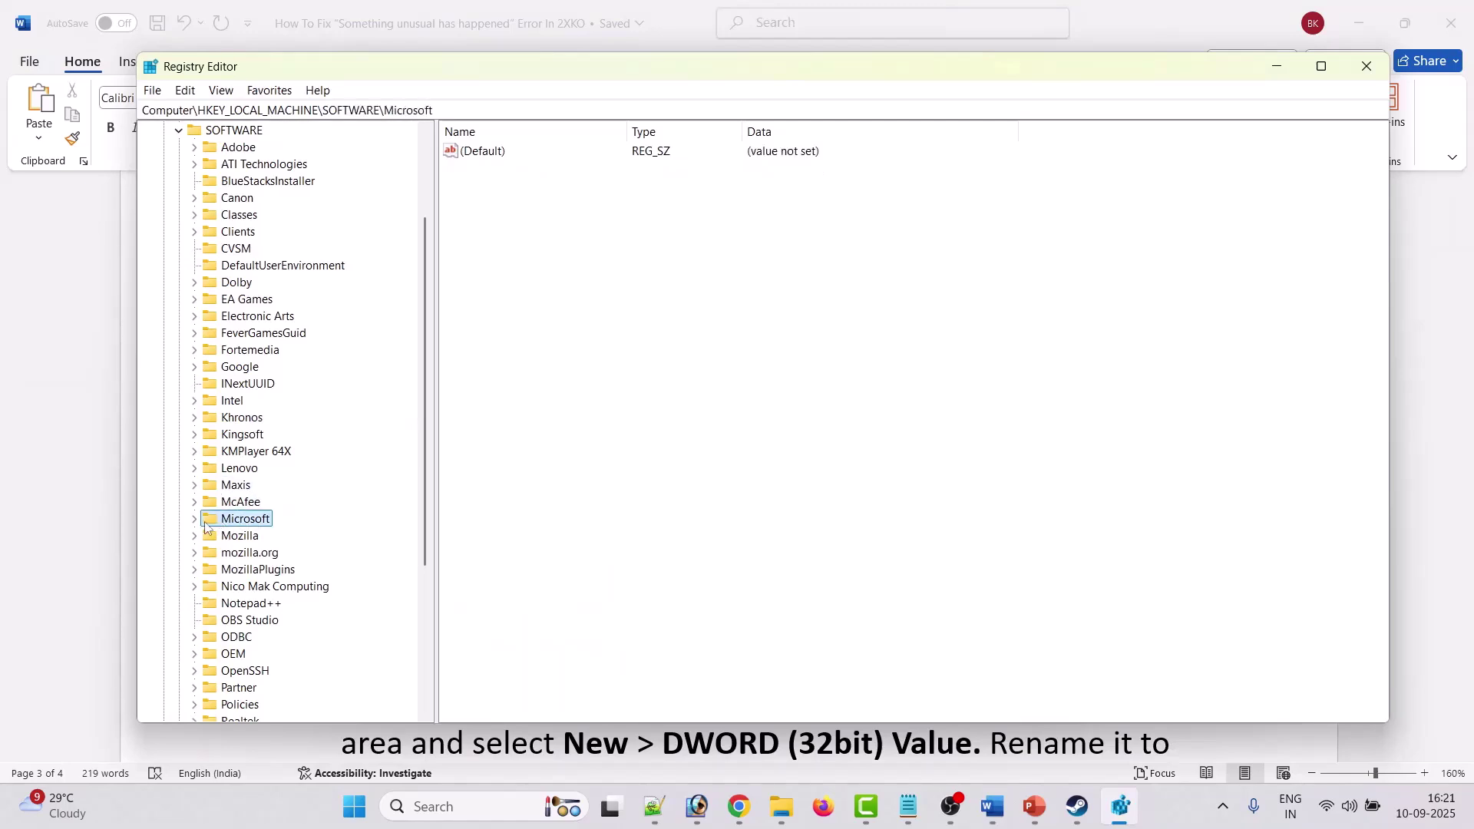
{"action": "left_click", "coordinate": [194, 519]}
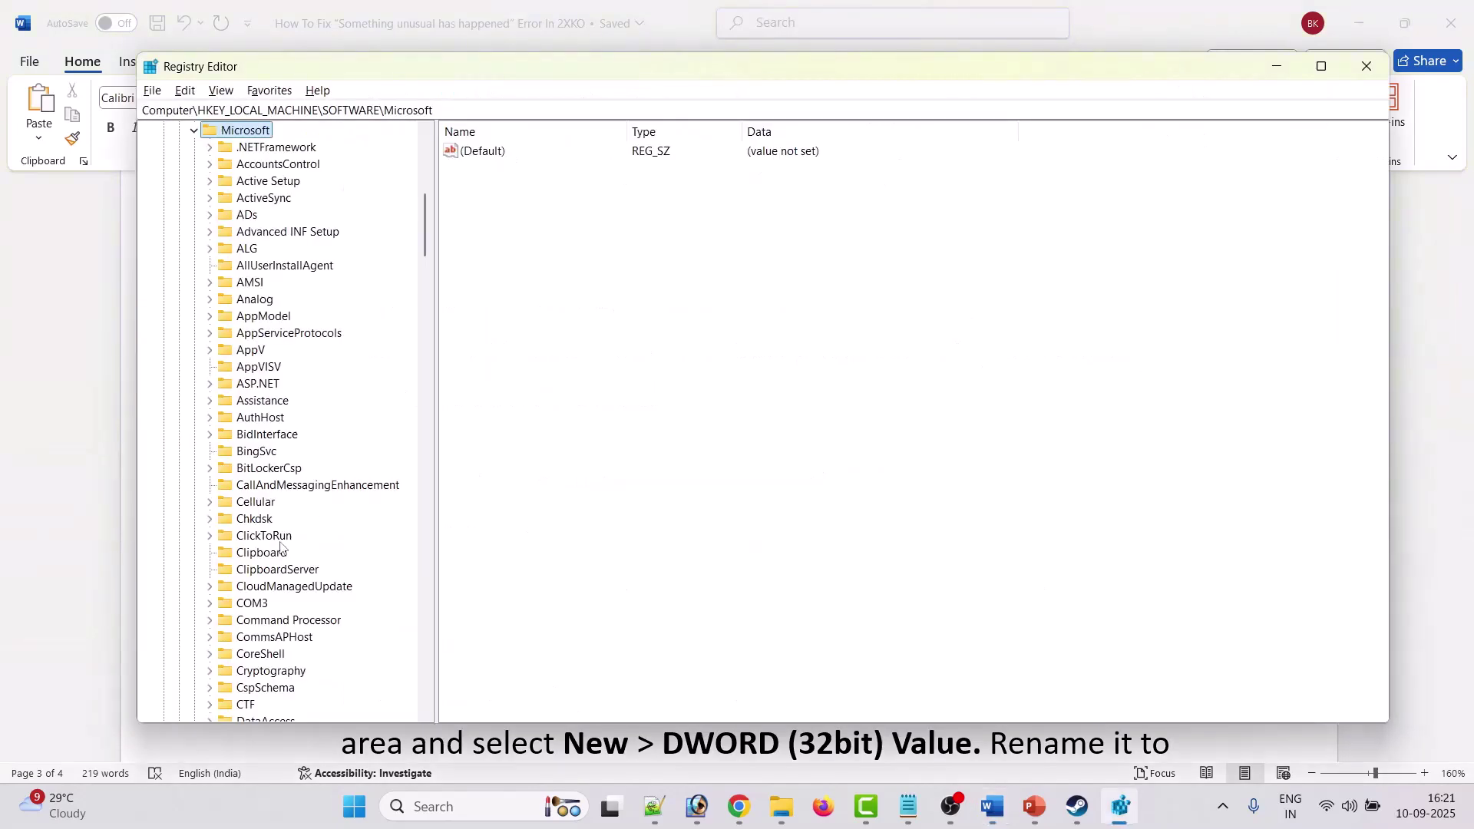
Expand Windows NT > CurrentVersion and open the Image File Execution Options key.
{"action": "left_click", "coordinate": [284, 536]}
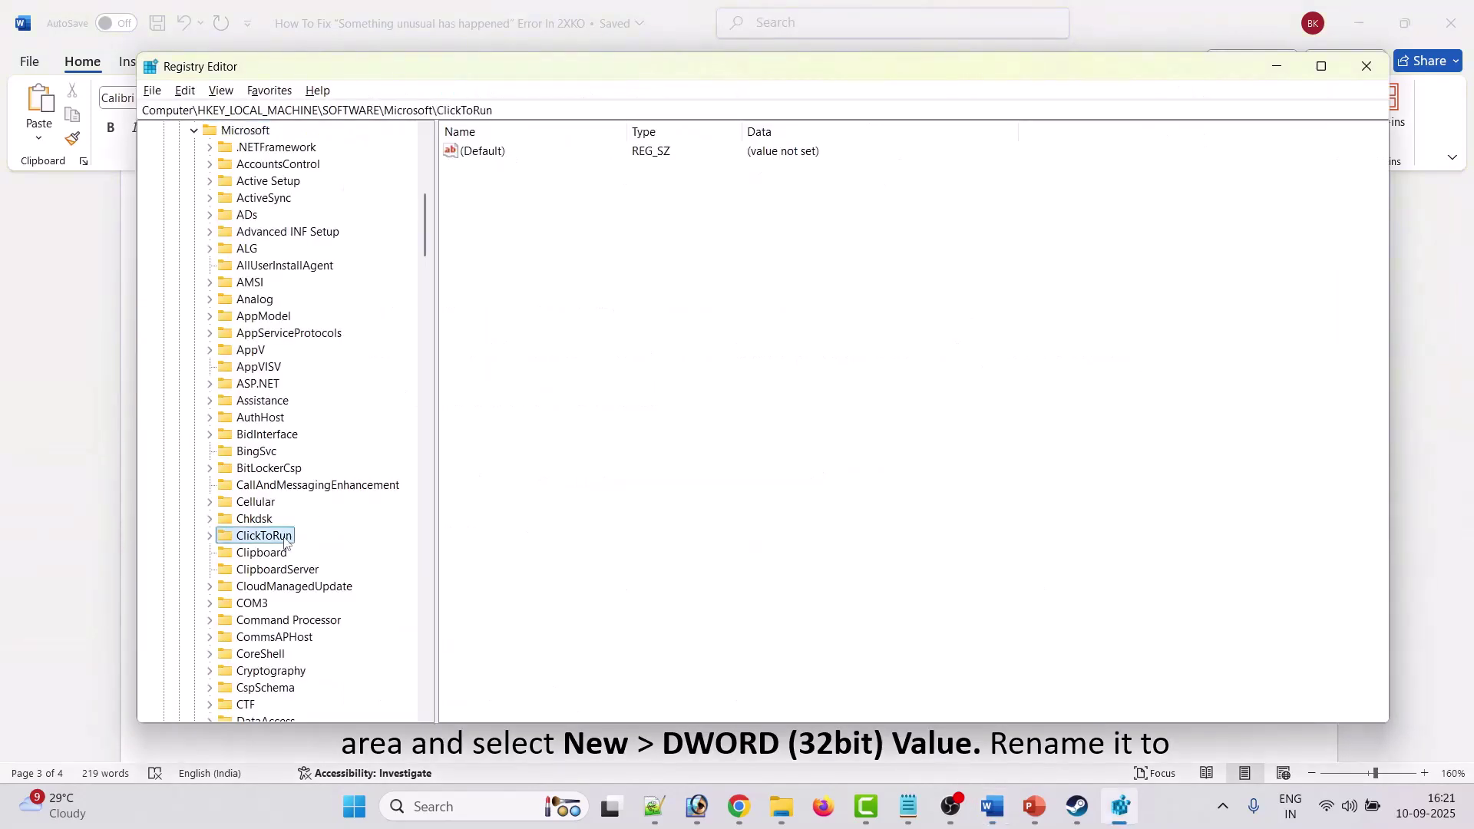
{"action": "key", "text": "w"}
{"action": "scroll", "coordinate": [265, 541], "scroll_direction": "down", "scroll_amount": 8}
{"action": "left_click", "coordinate": [262, 536]}
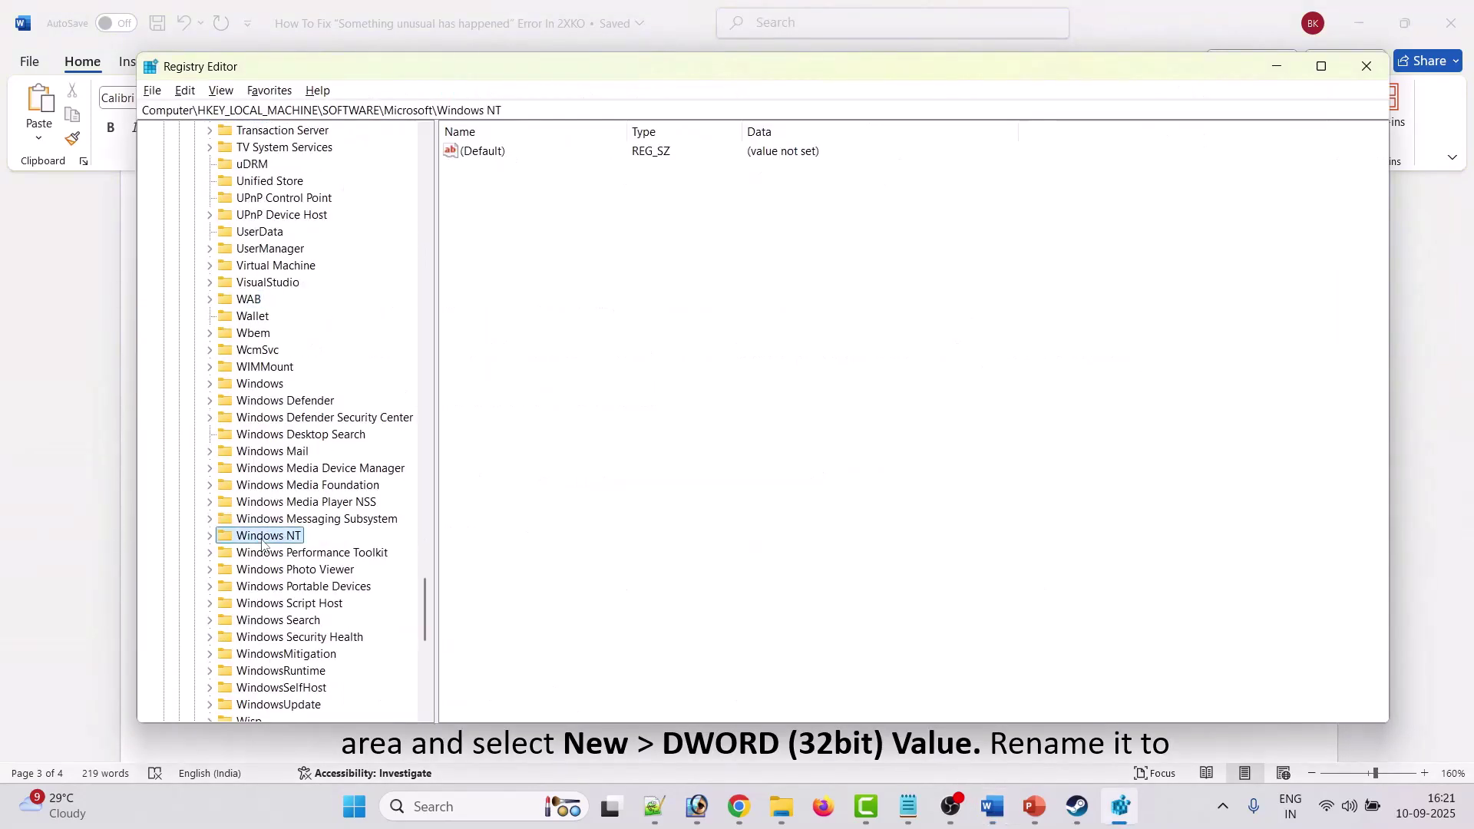
{"action": "scroll", "coordinate": [262, 541], "scroll_direction": "down", "scroll_amount": 1}
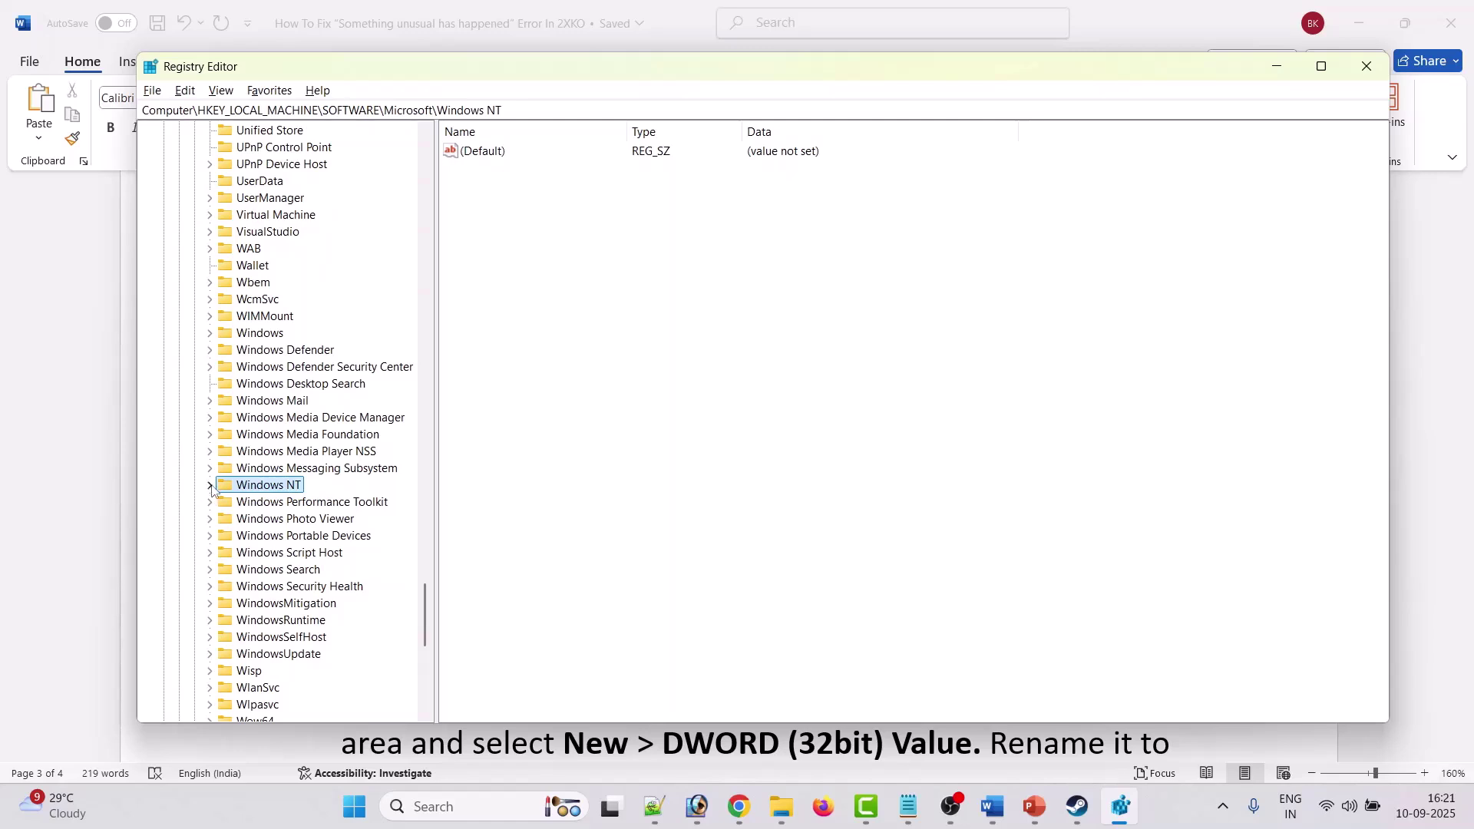
{"action": "left_click", "coordinate": [211, 486]}
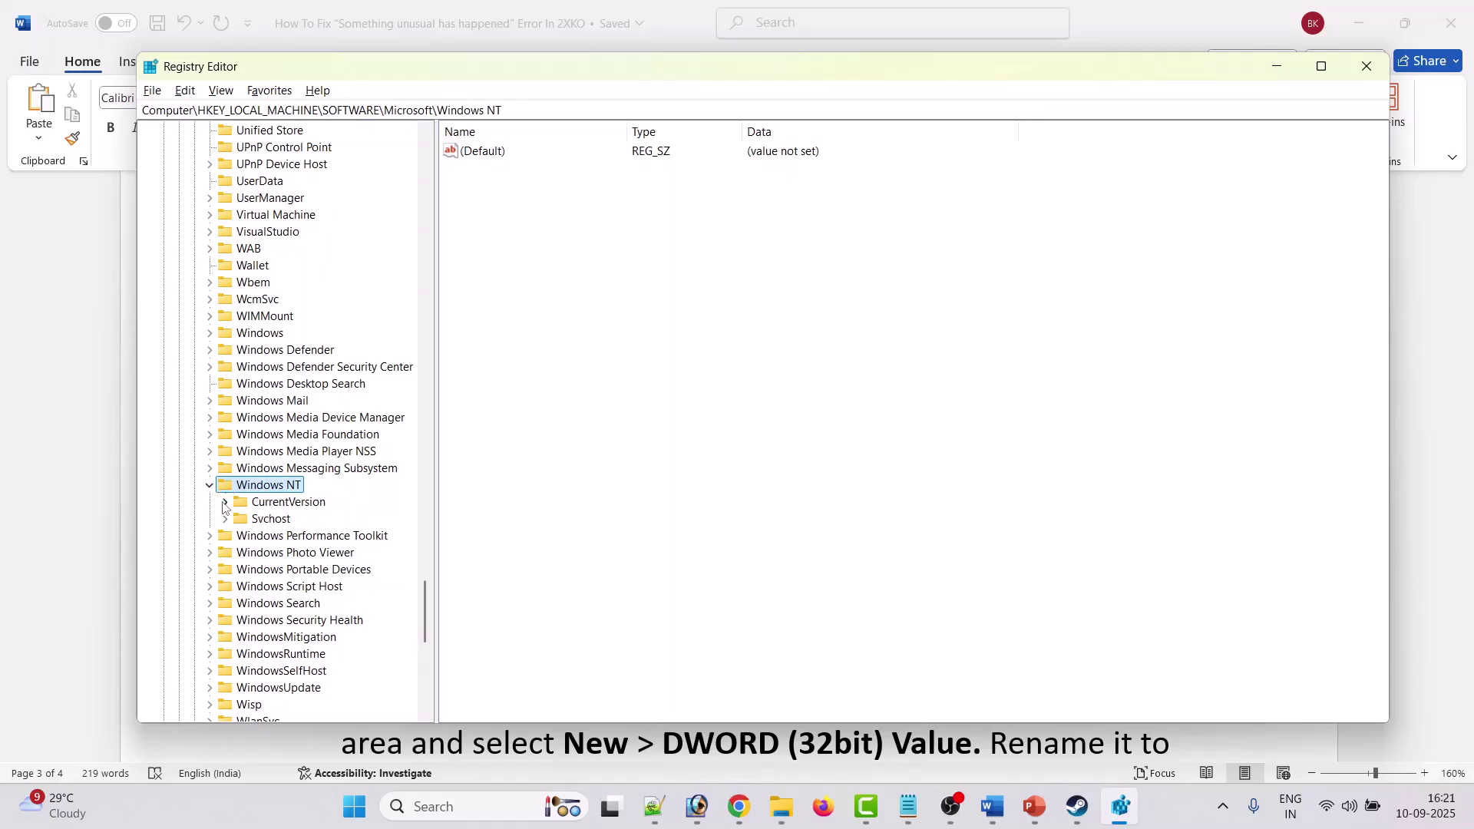
{"action": "left_click", "coordinate": [224, 503]}
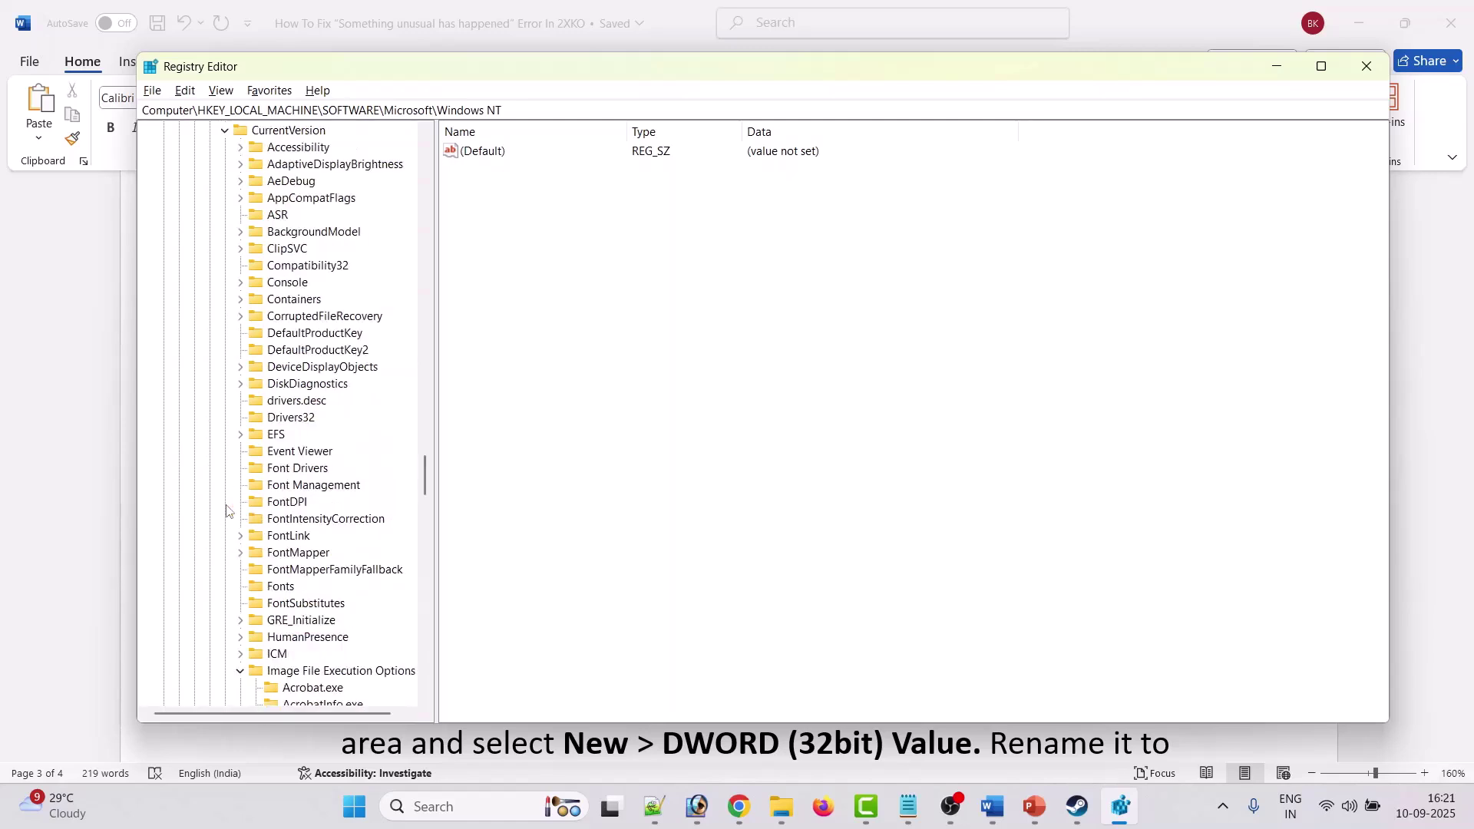
{"action": "scroll", "coordinate": [230, 515], "scroll_direction": "down", "scroll_amount": 3}
{"action": "double_click", "coordinate": [286, 519]}
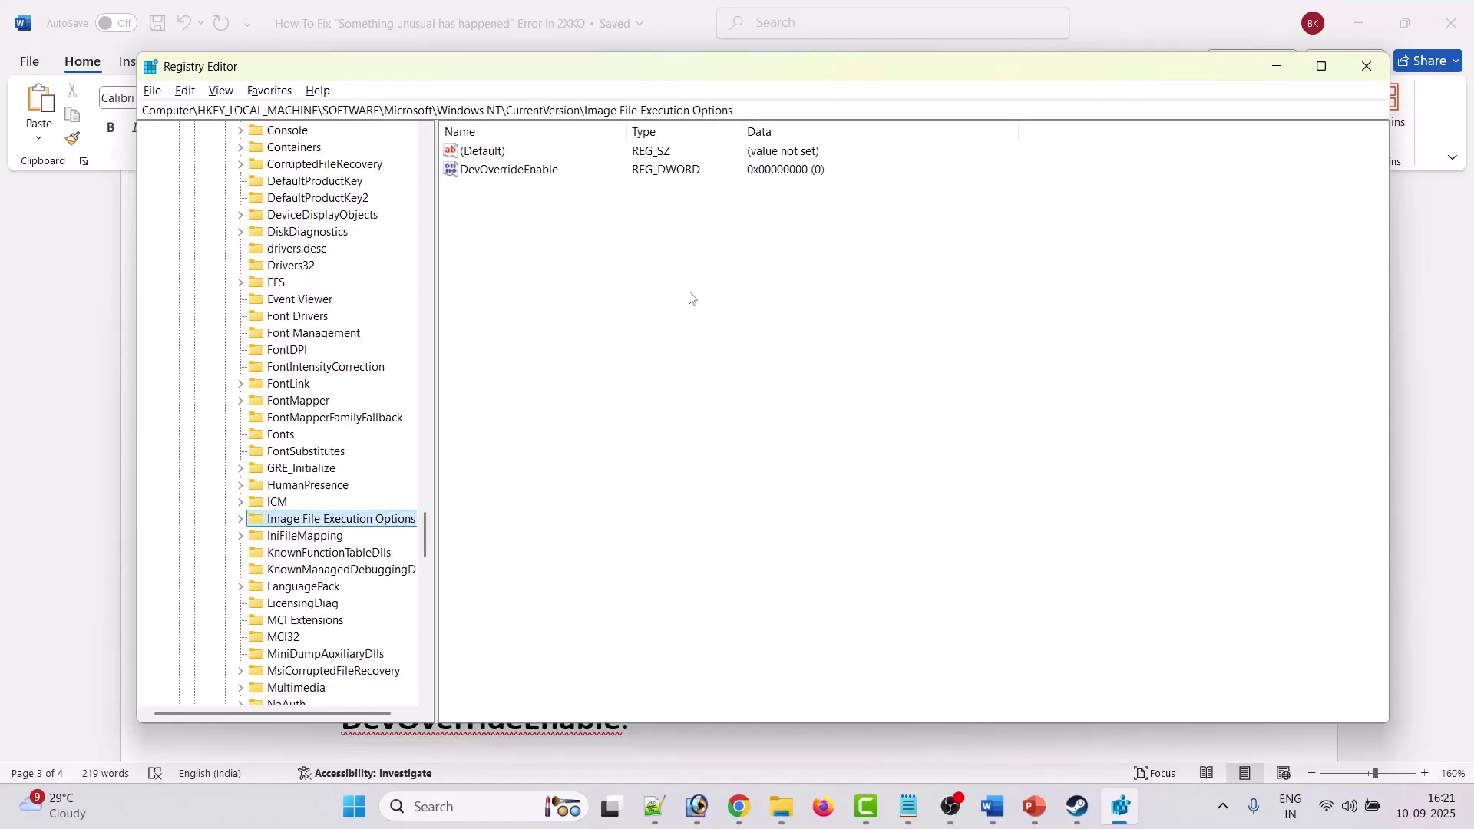
Add a new DWORD (32-bit) value under Image File Execution Options.
{"action": "left_click", "coordinate": [516, 173]}
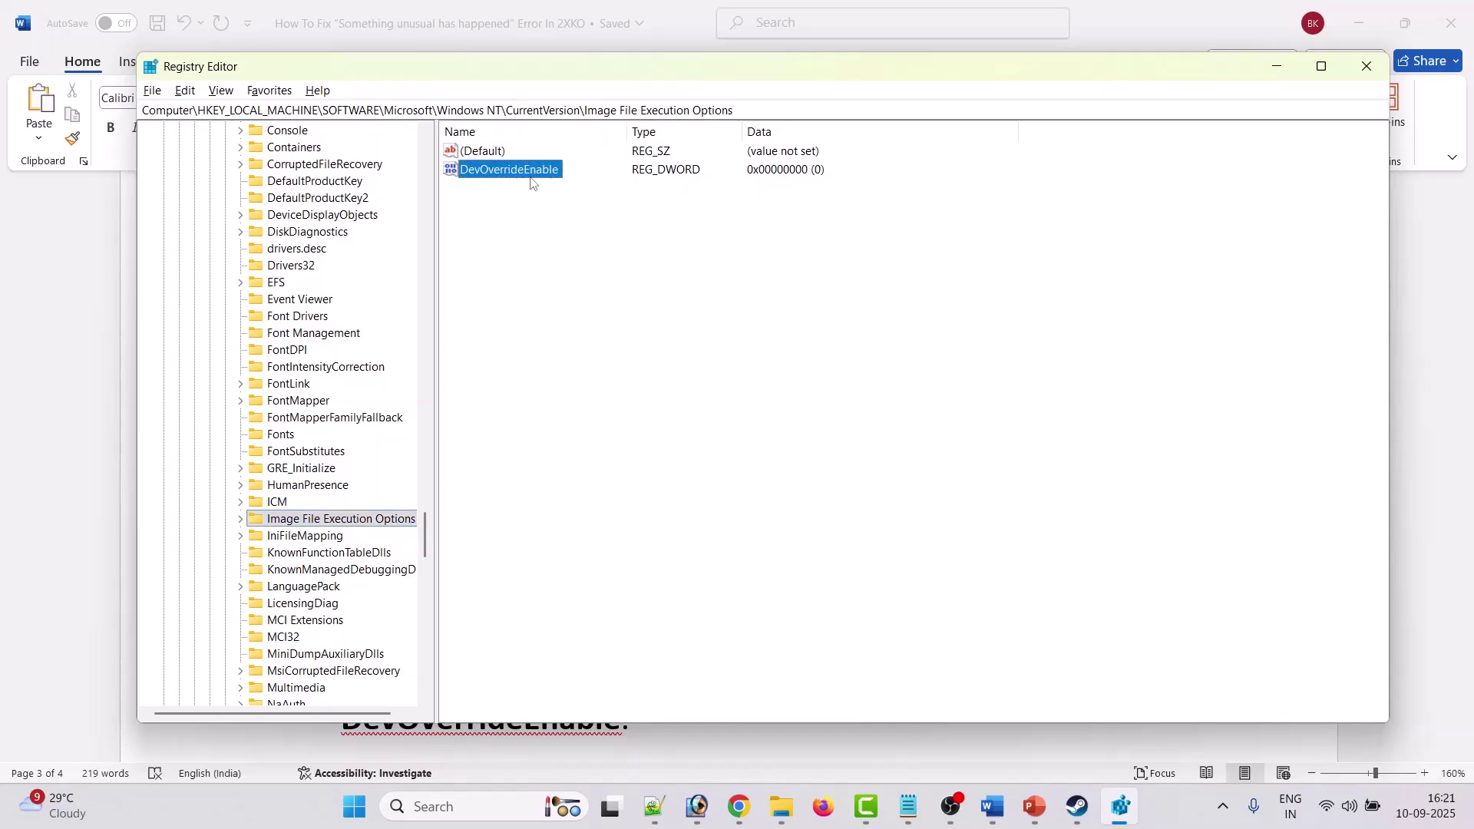
{"action": "left_click", "coordinate": [561, 310]}
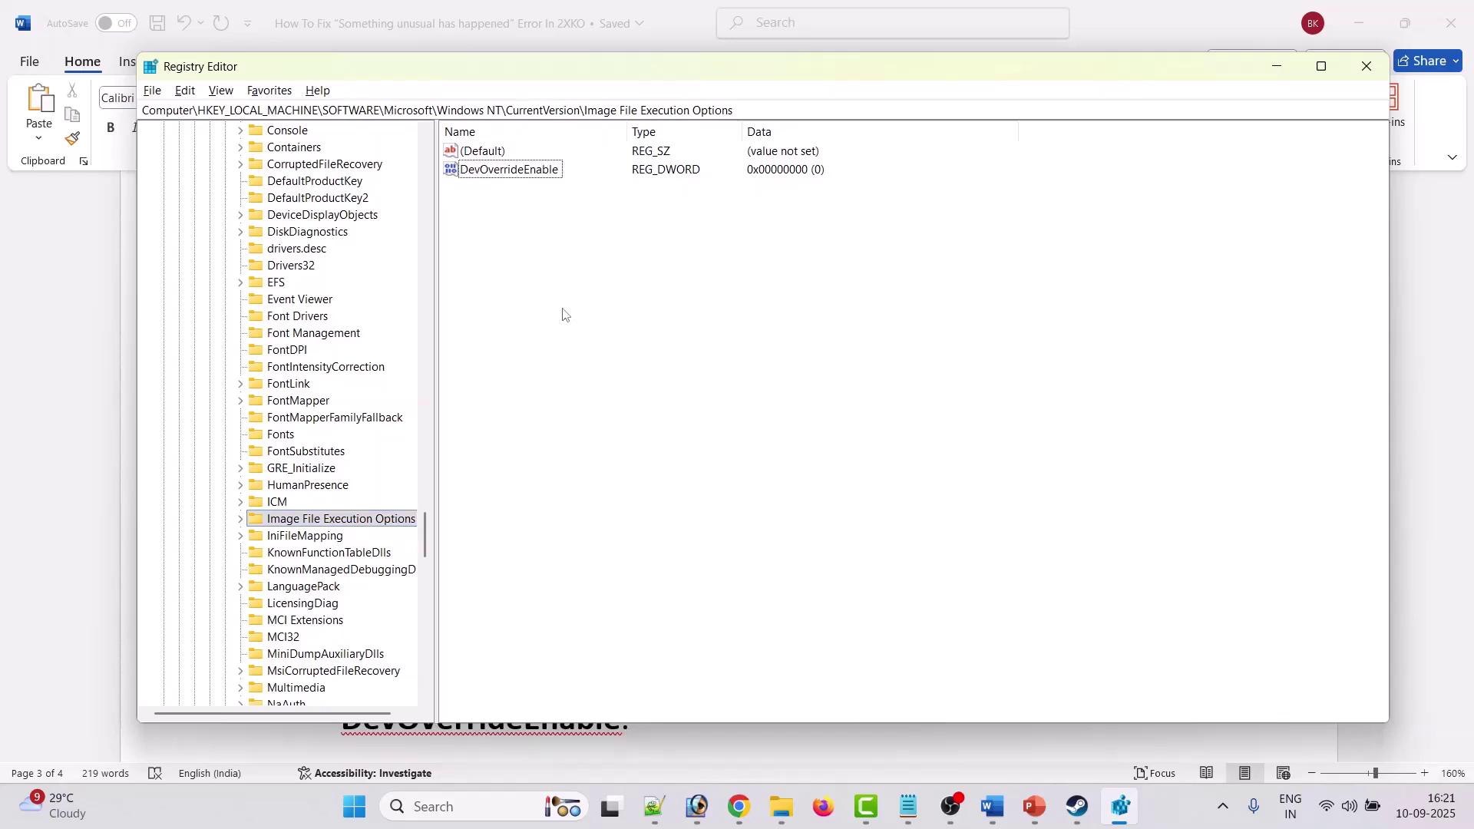
{"action": "left_click", "coordinate": [497, 177]}
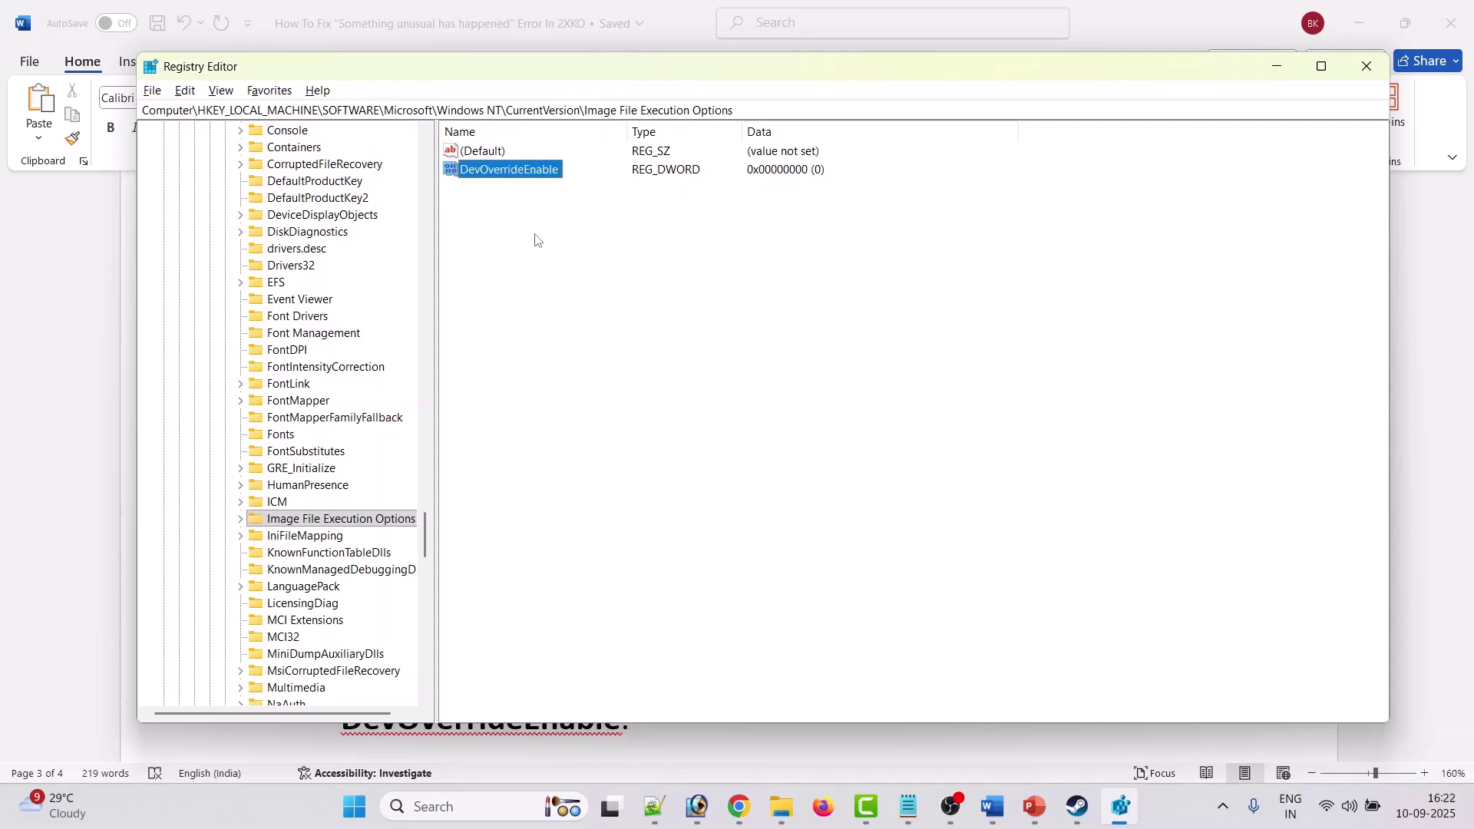
{"action": "right_click", "coordinate": [591, 254]}
{"action": "mouse_move", "coordinate": [653, 260]}
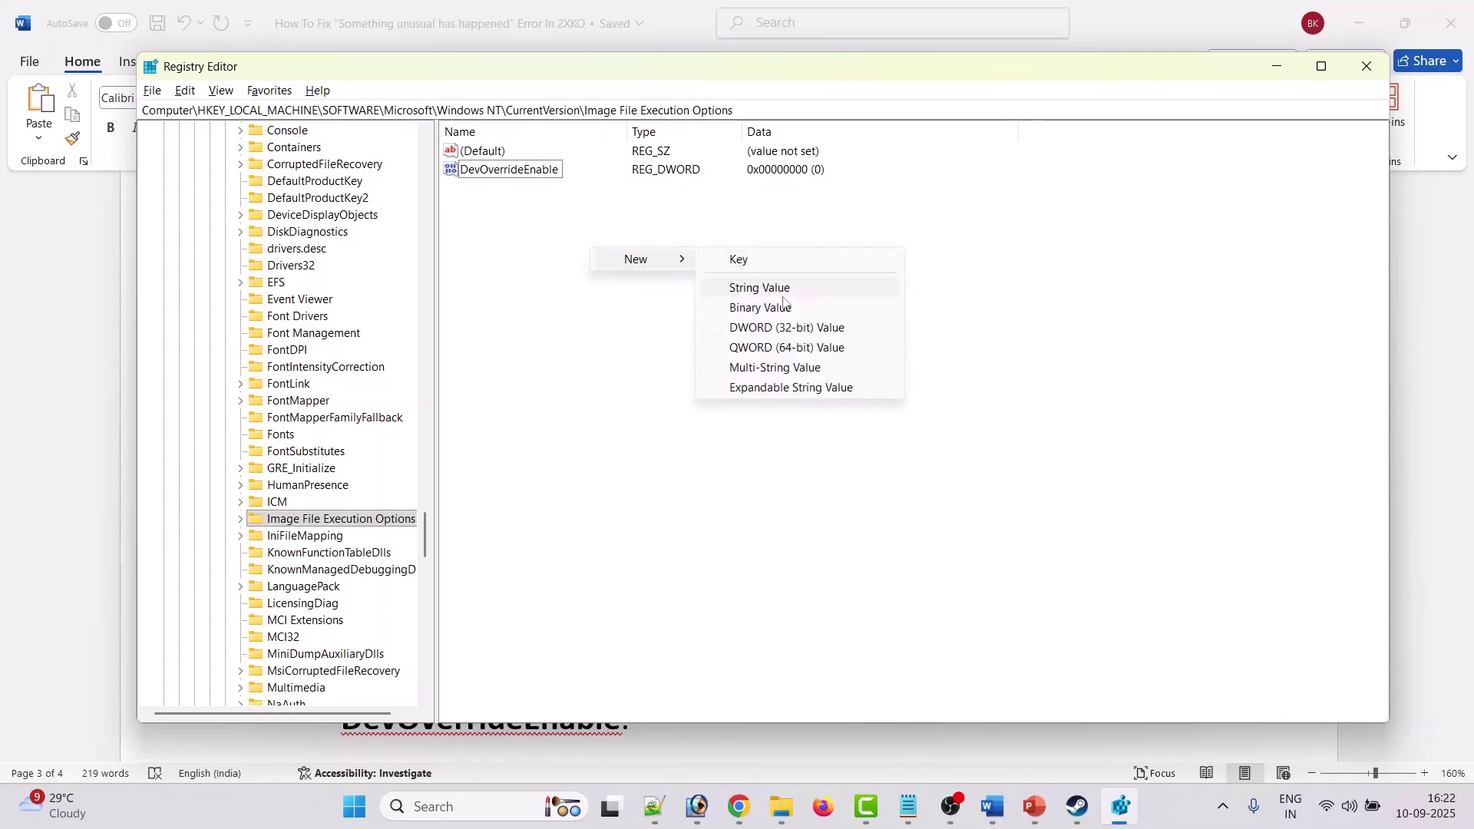
{"action": "left_click", "coordinate": [822, 330]}
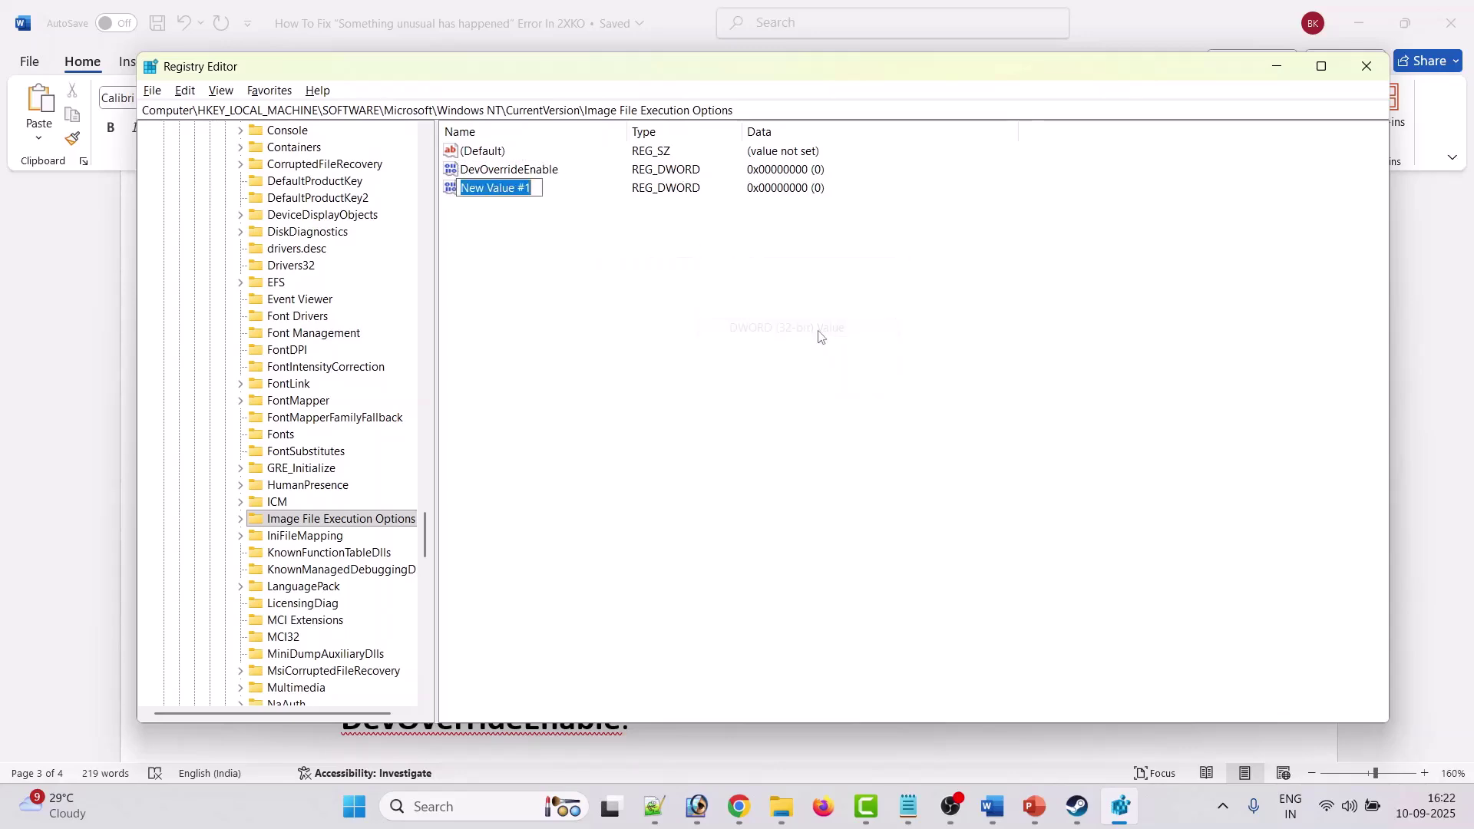
Rename the new value to DevOverrideEnable, using the name copied from the guide.
{"action": "key", "text": "alt+Tab"}
{"action": "key", "text": "alt+Tab"}
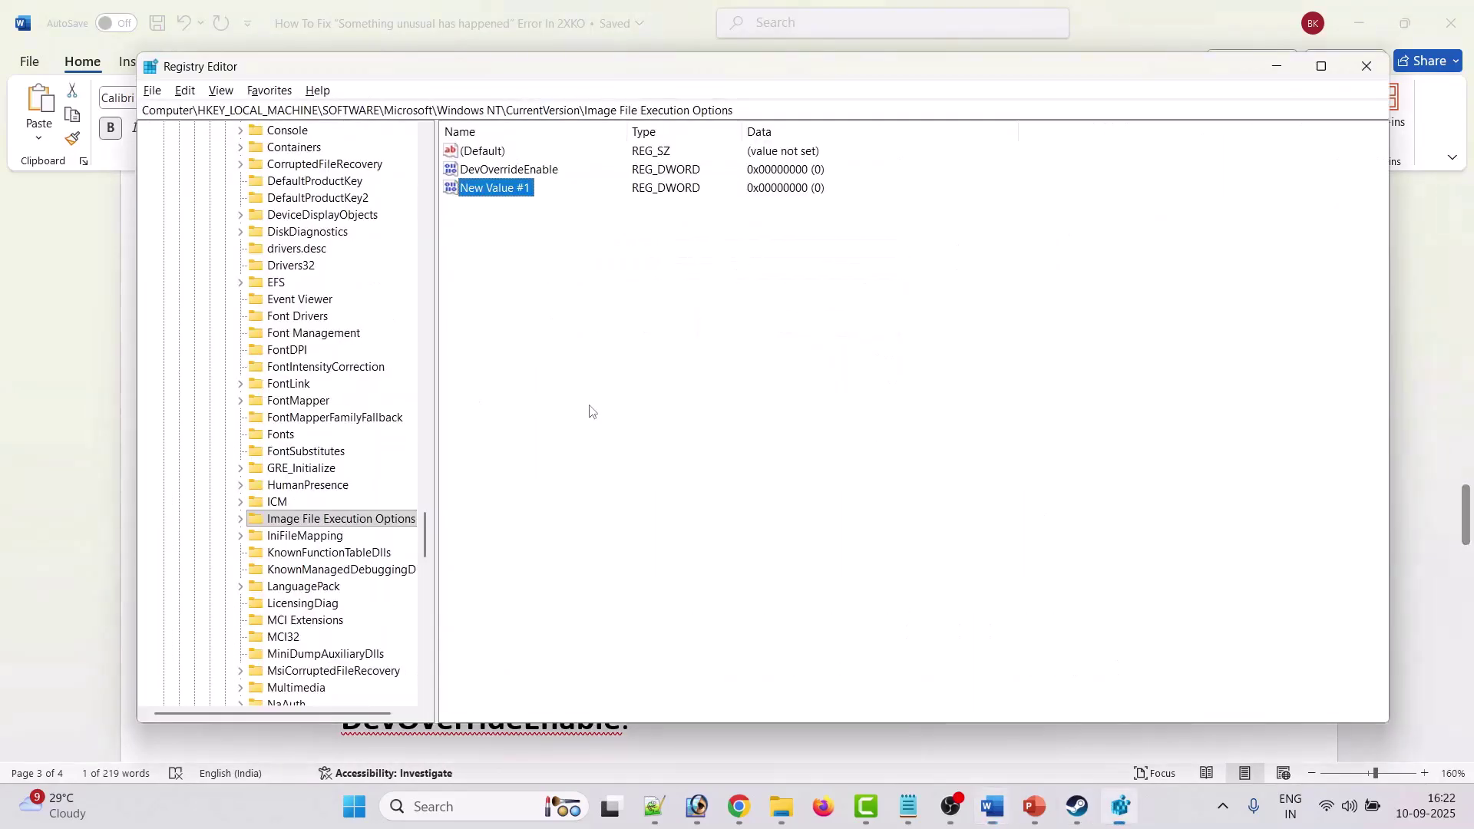
{"action": "right_click", "coordinate": [500, 192]}
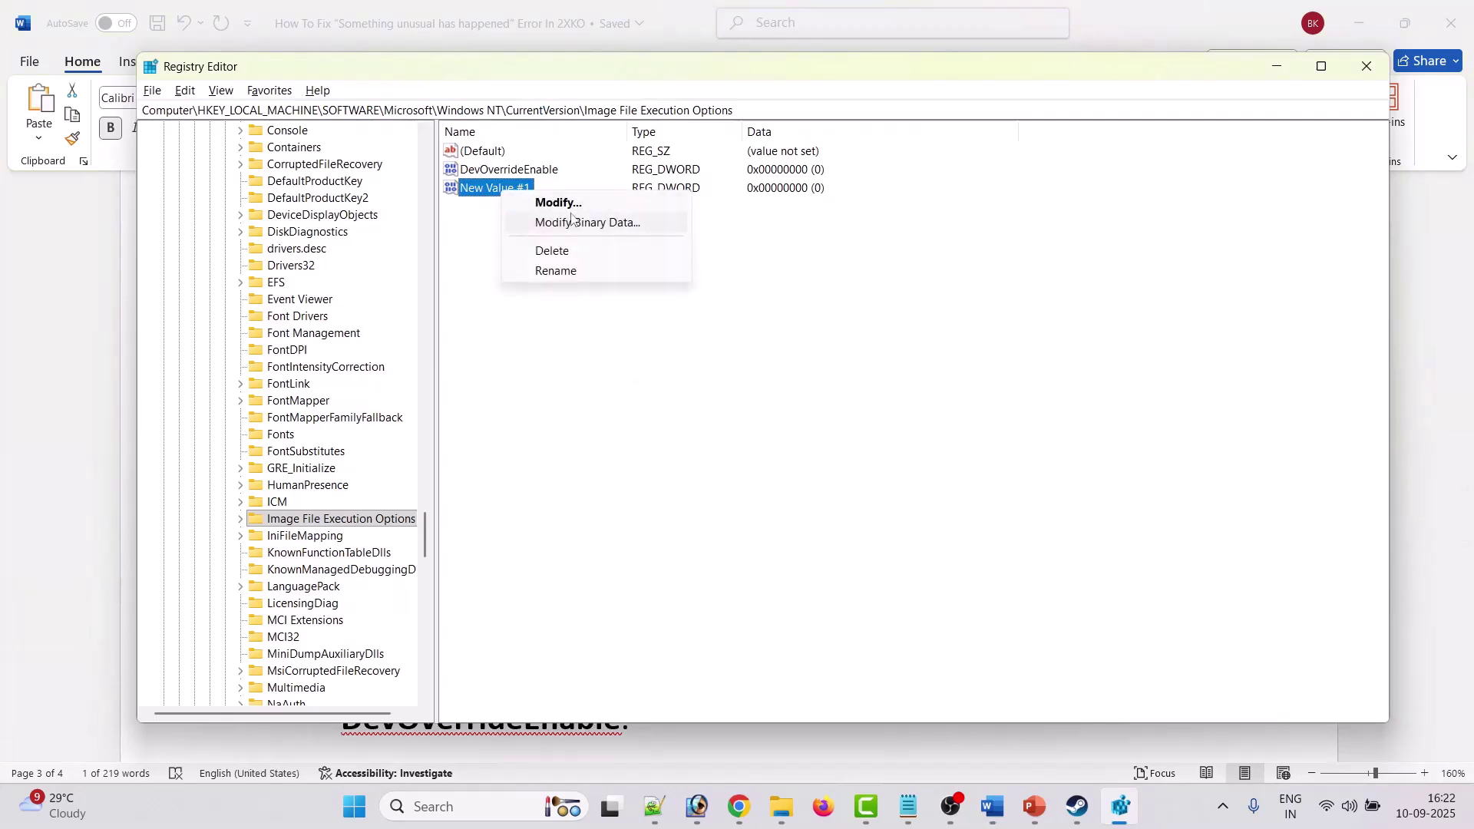
{"action": "left_click", "coordinate": [575, 272]}
{"action": "type", "text": "DevOverrideEnable"}
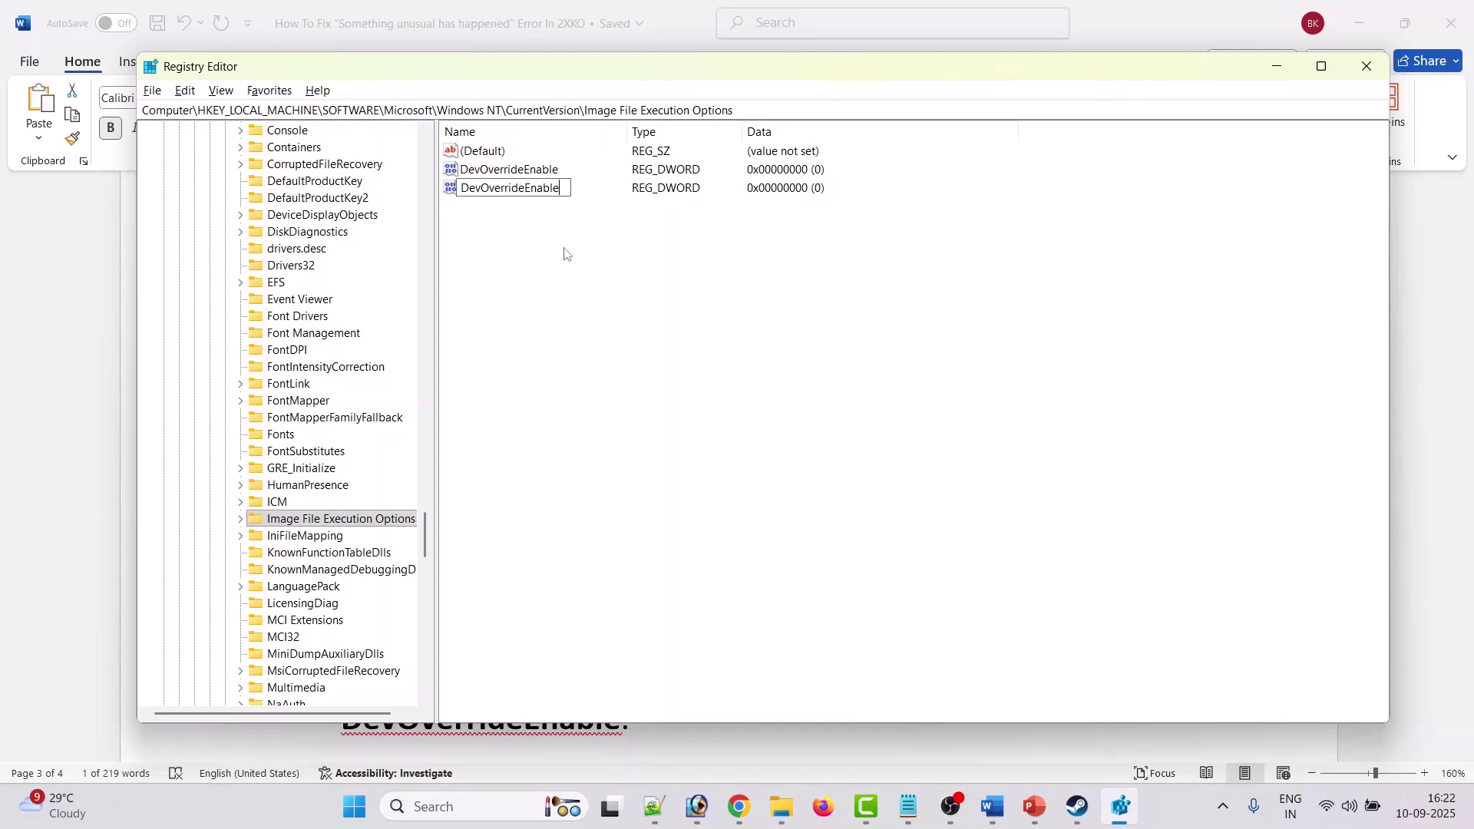
{"action": "key", "text": "Return"}
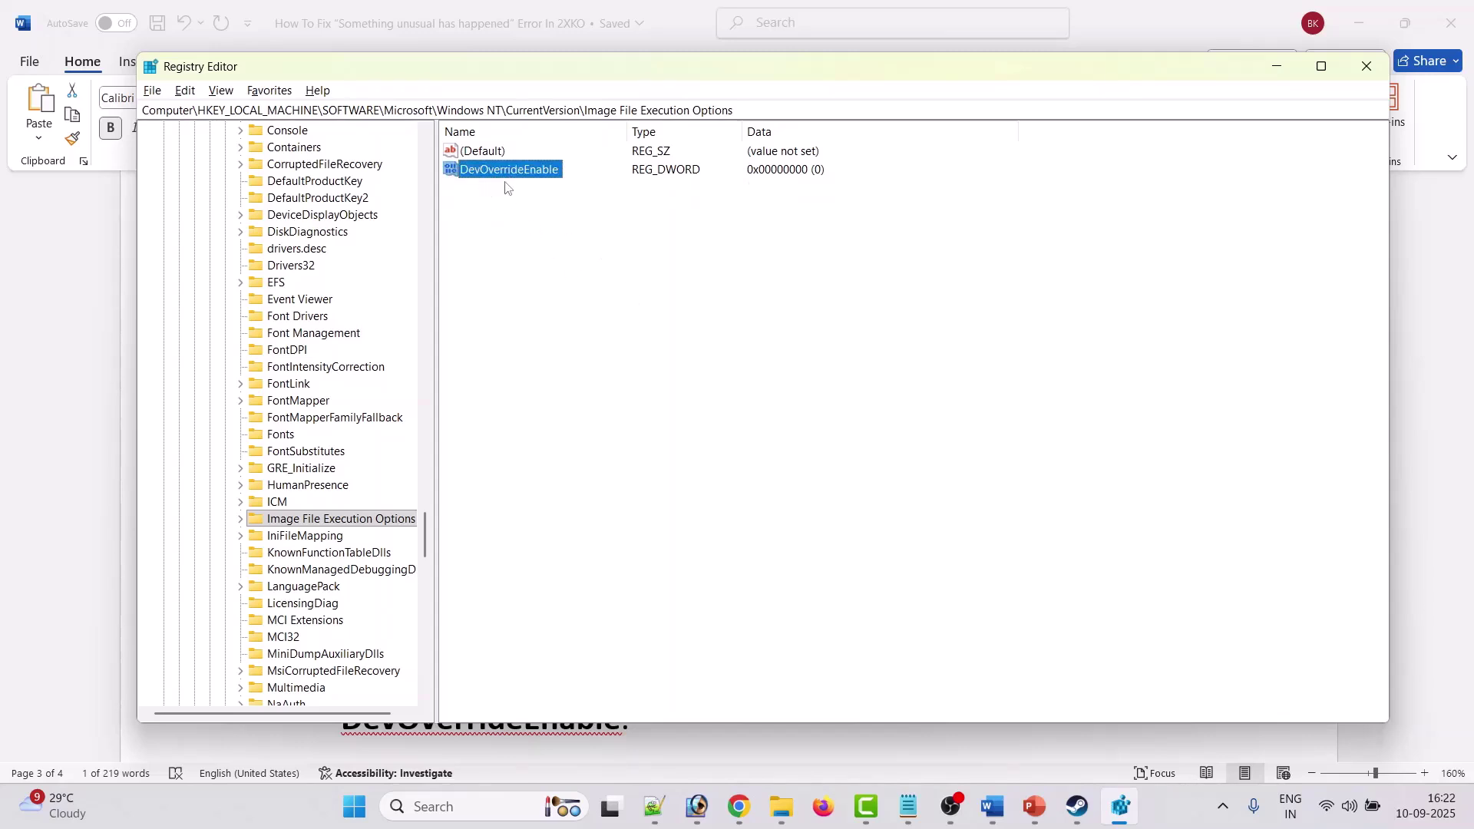
Open DevOverrideEnable for editing and clear its existing value data.
{"action": "right_click", "coordinate": [515, 176]}
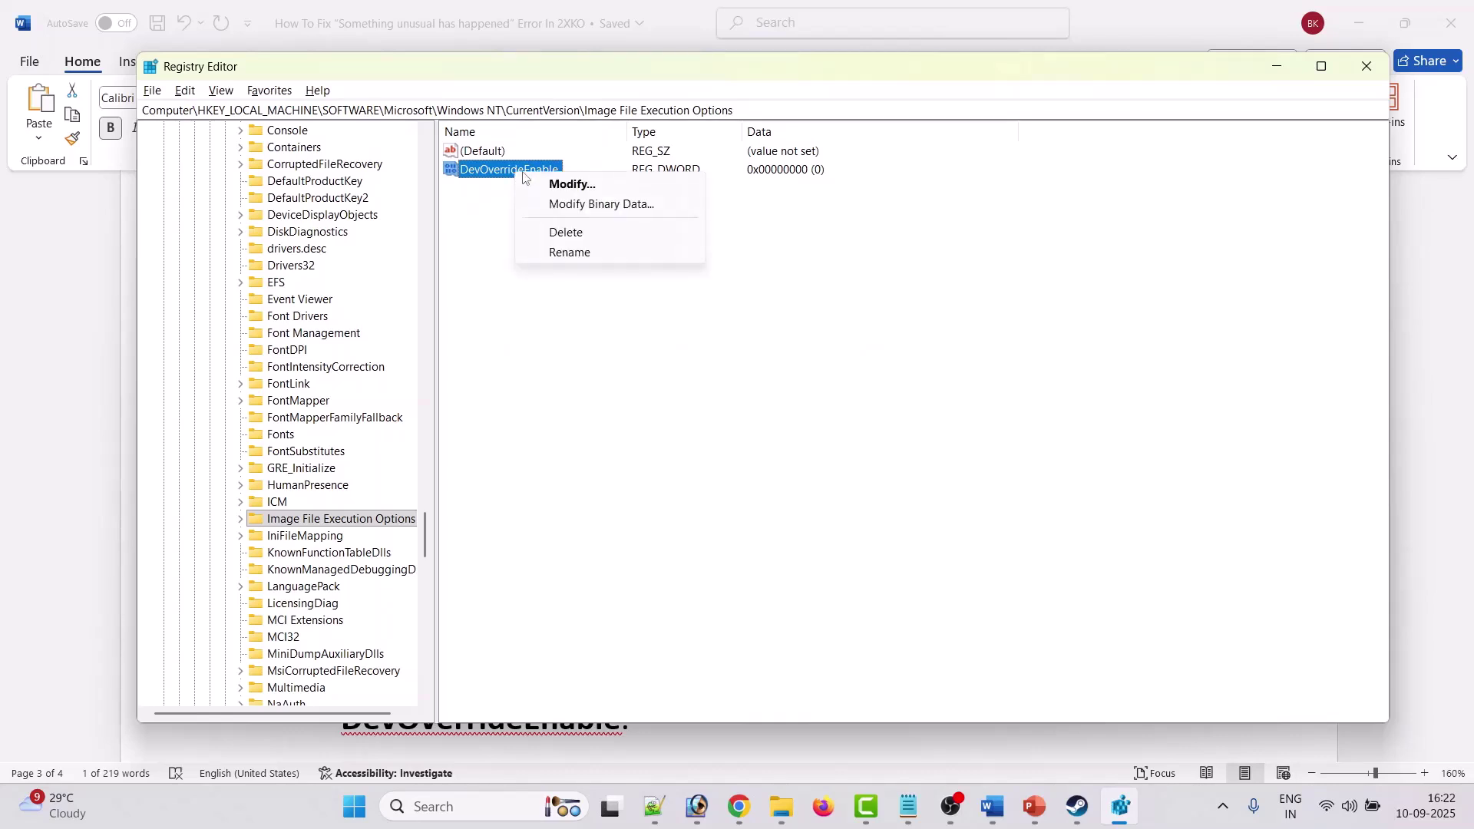
{"action": "left_click", "coordinate": [572, 186]}
{"action": "left_click", "coordinate": [215, 246]}
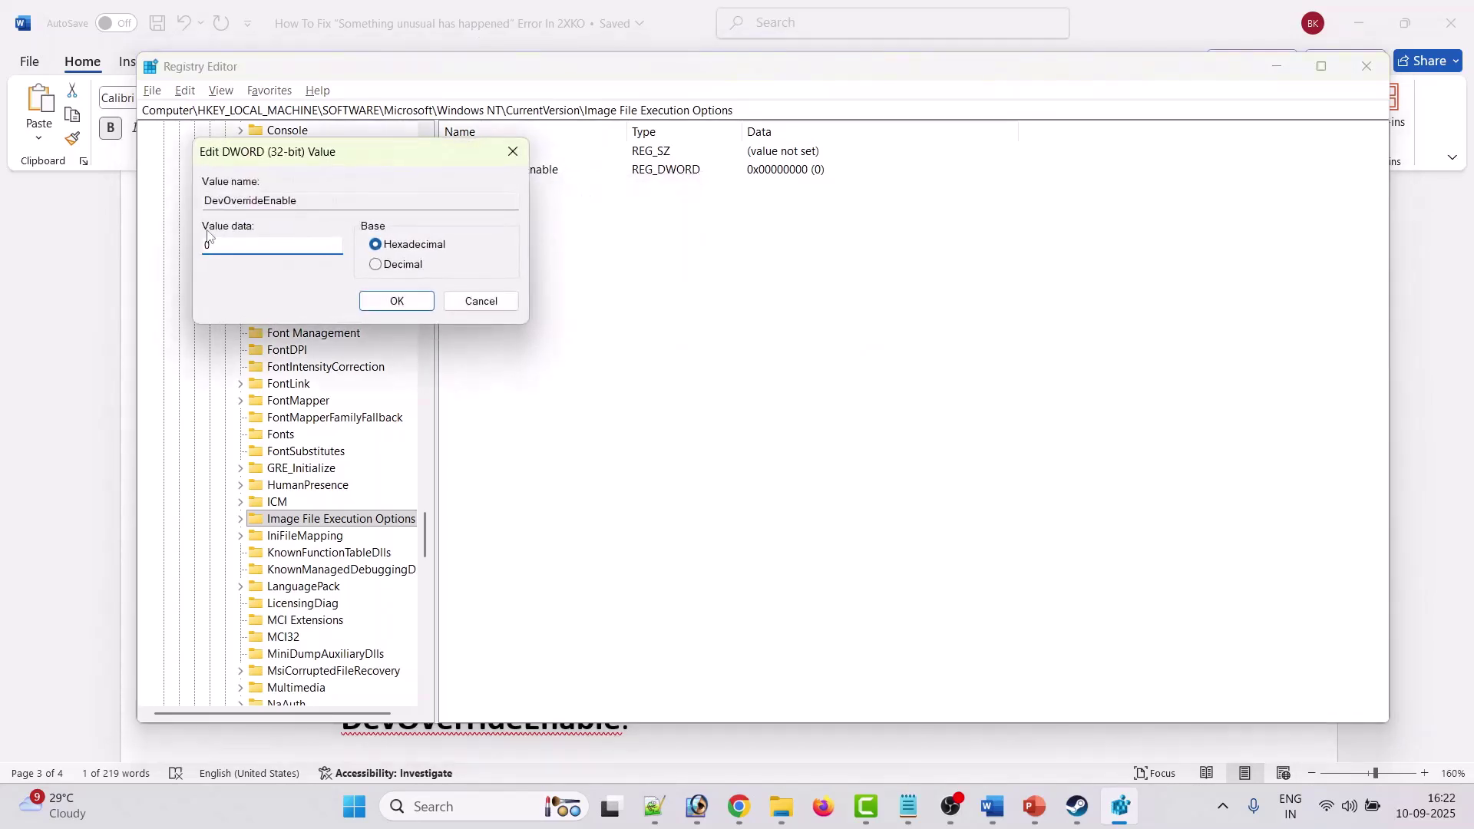
{"action": "left_click_drag", "start_coordinate": [222, 247], "coordinate": [195, 246]}
{"action": "key", "text": "BackSpace"}
Set DevOverrideEnable's value data to 0, then note the guide's 'restart your PC' step.
{"action": "type", "text": "0"}
{"action": "left_click", "coordinate": [396, 301]}
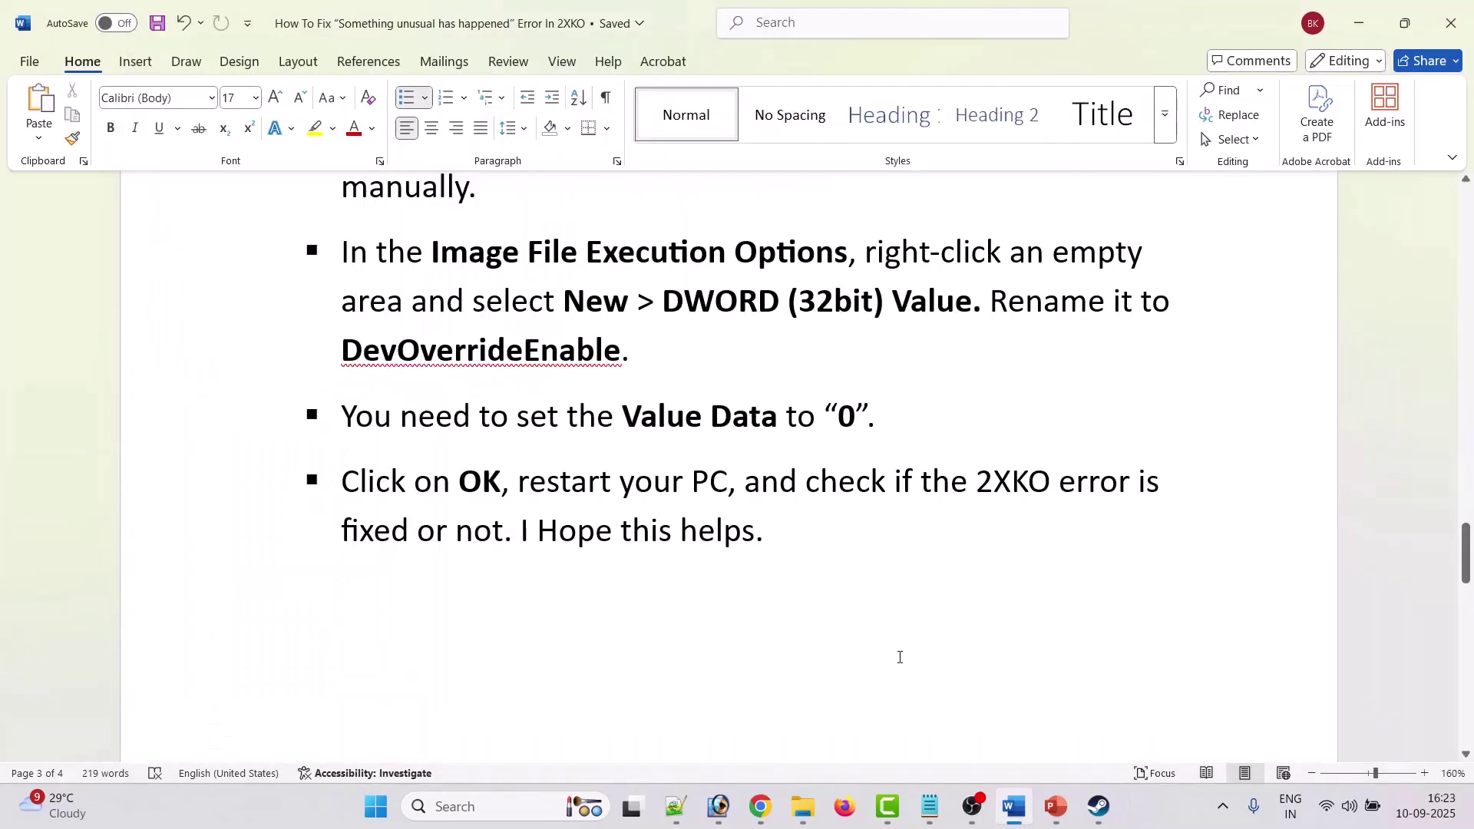
{"action": "left_click_drag", "start_coordinate": [521, 484], "coordinate": [727, 486]}
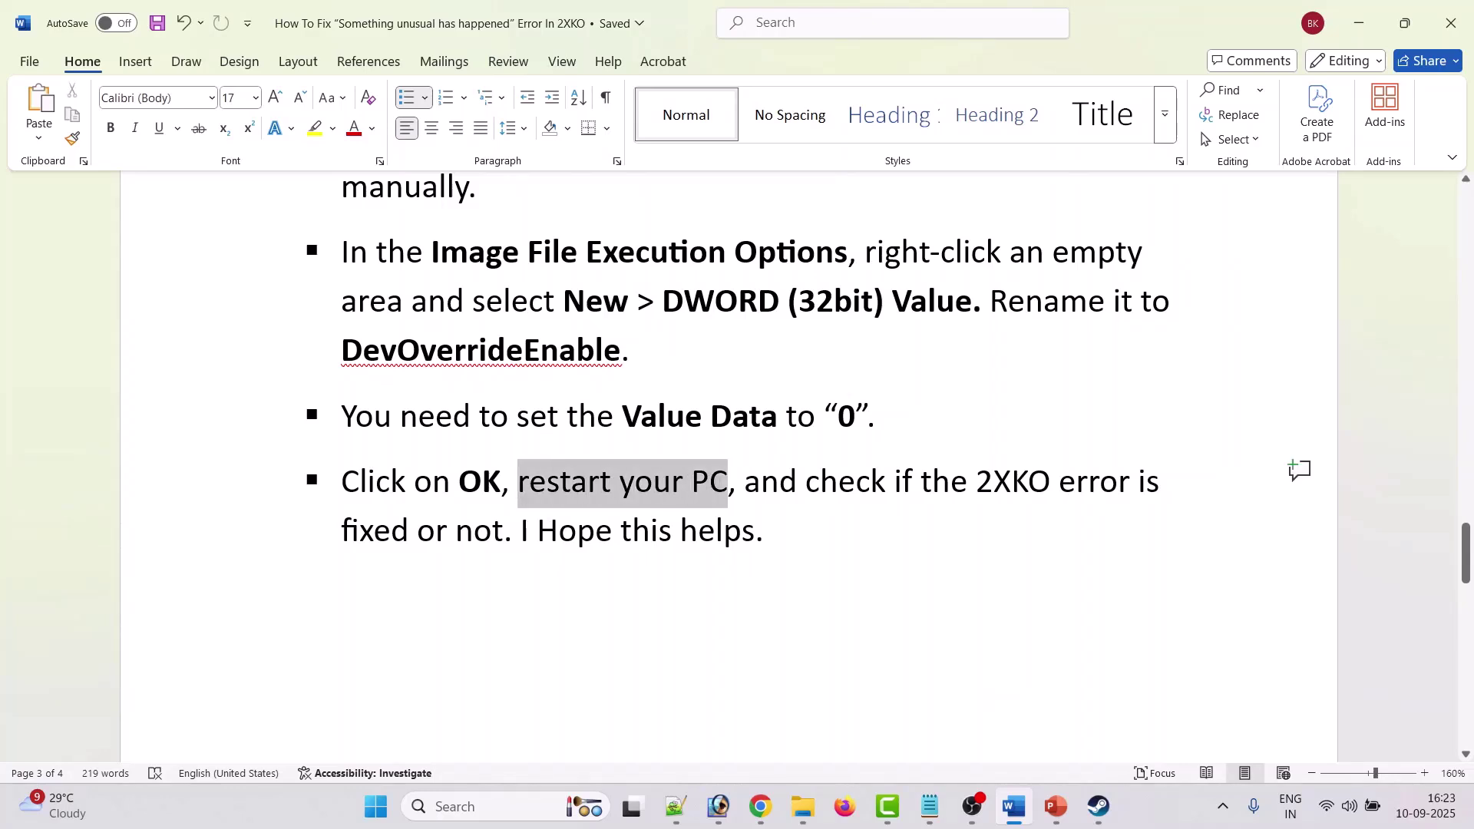
{"action": "left_click", "coordinate": [792, 560]}
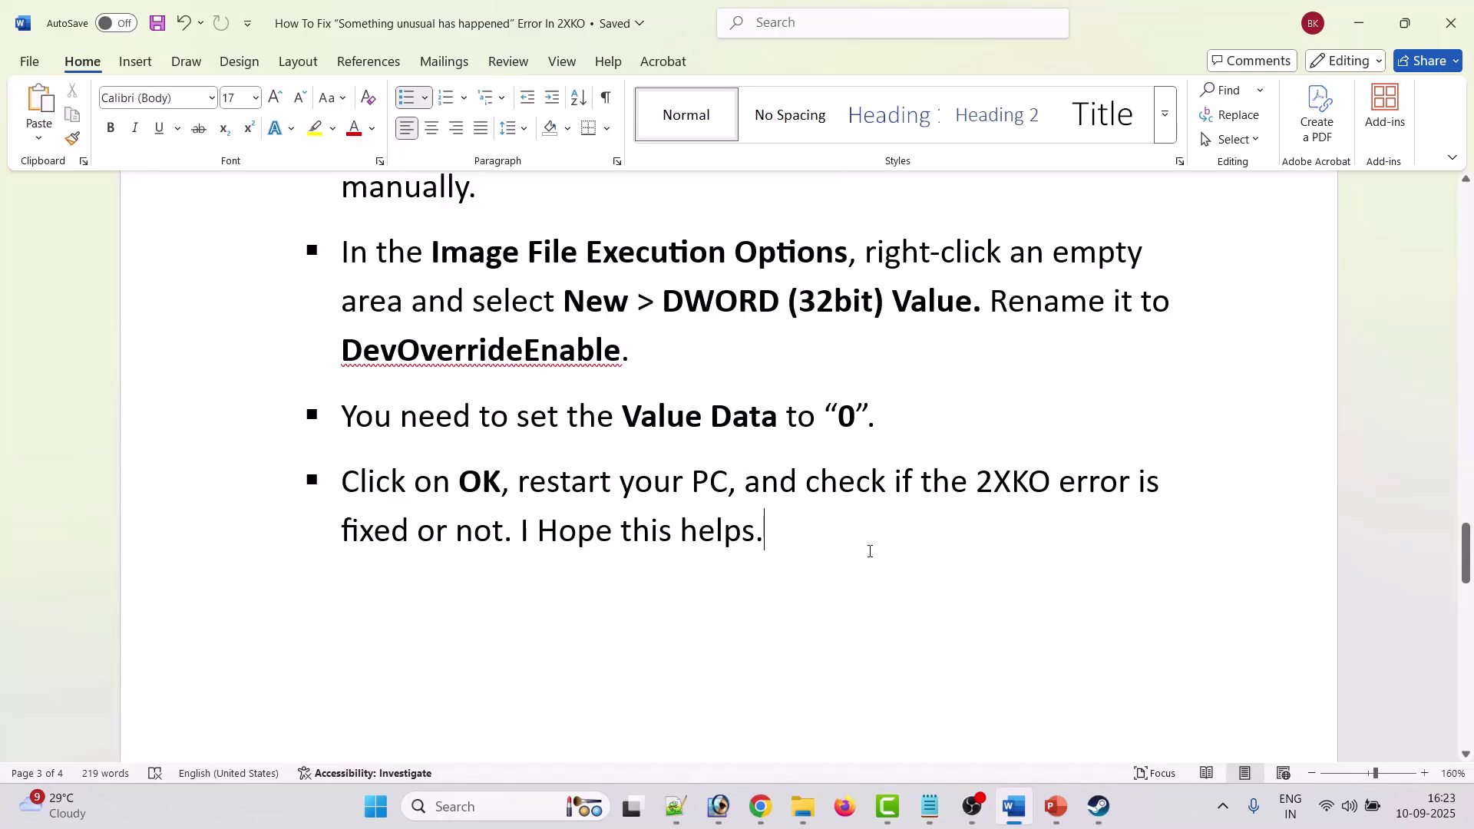
Read Fix 3's 'Re-Install the game' advice and return to the top of the guide.
{"action": "scroll", "coordinate": [870, 551], "scroll_direction": "down", "scroll_amount": 8}
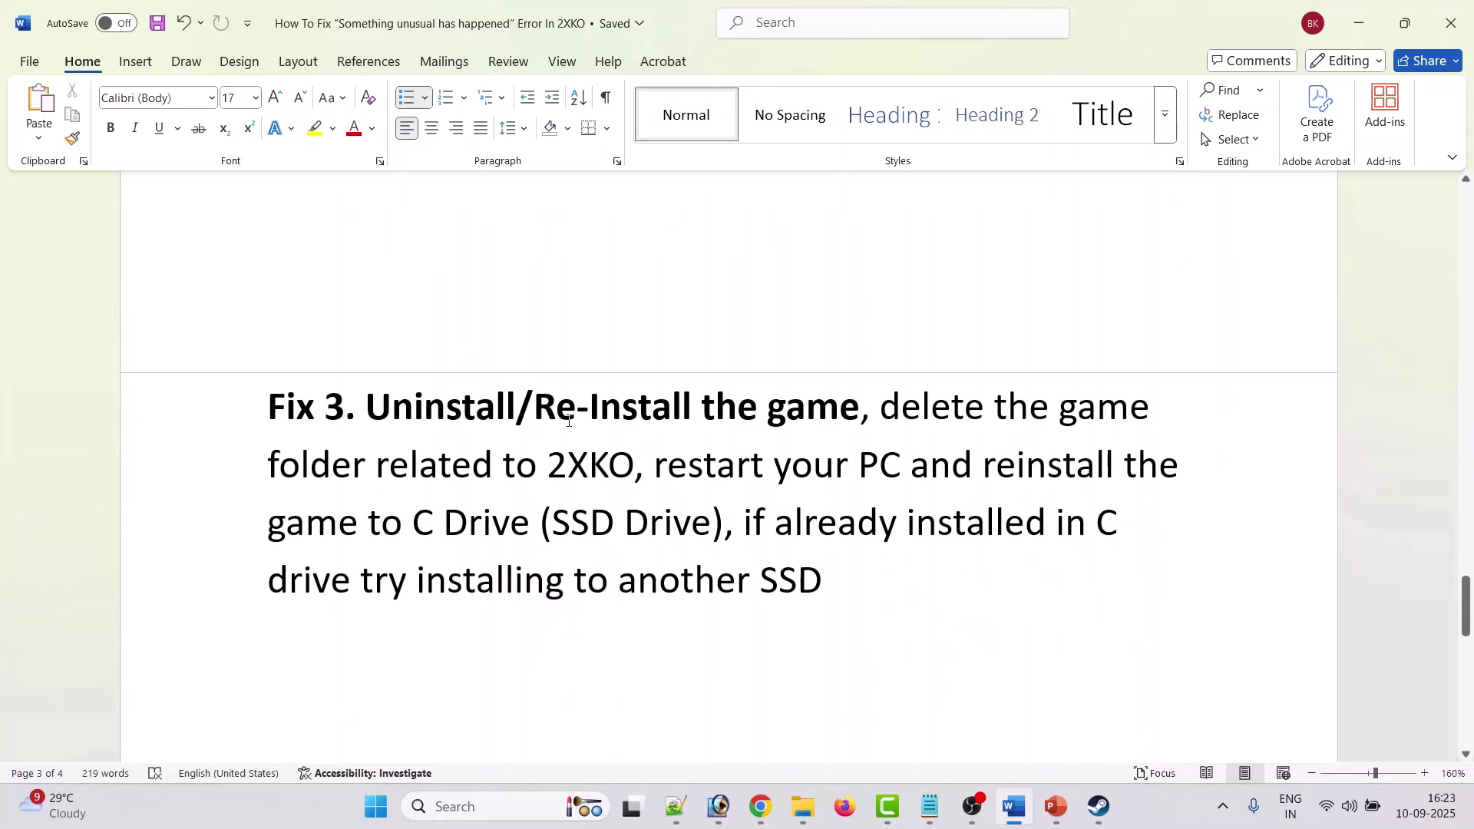
{"action": "left_click_drag", "start_coordinate": [562, 413], "coordinate": [858, 415]}
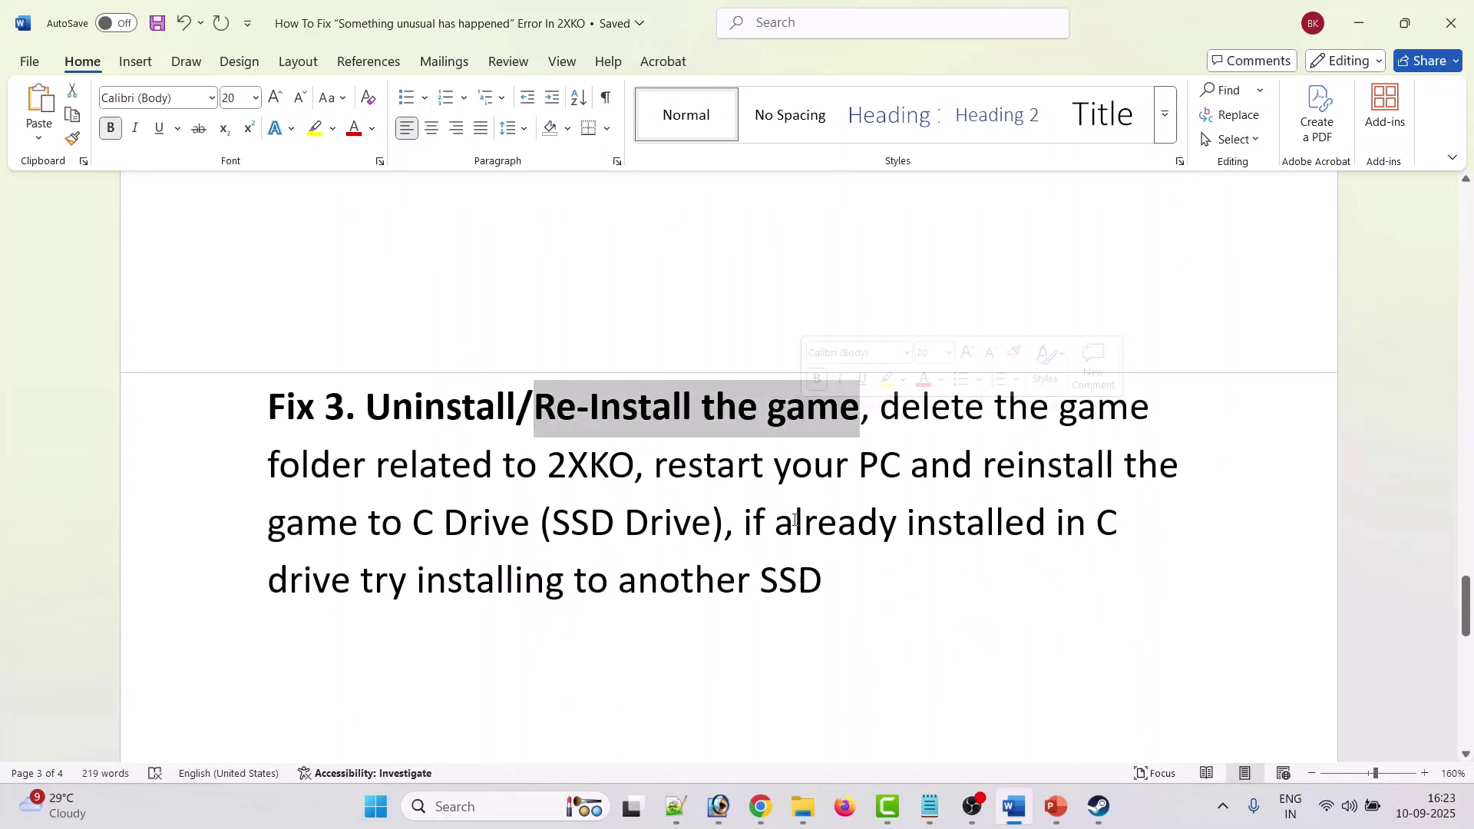
{"action": "left_click", "coordinate": [947, 419]}
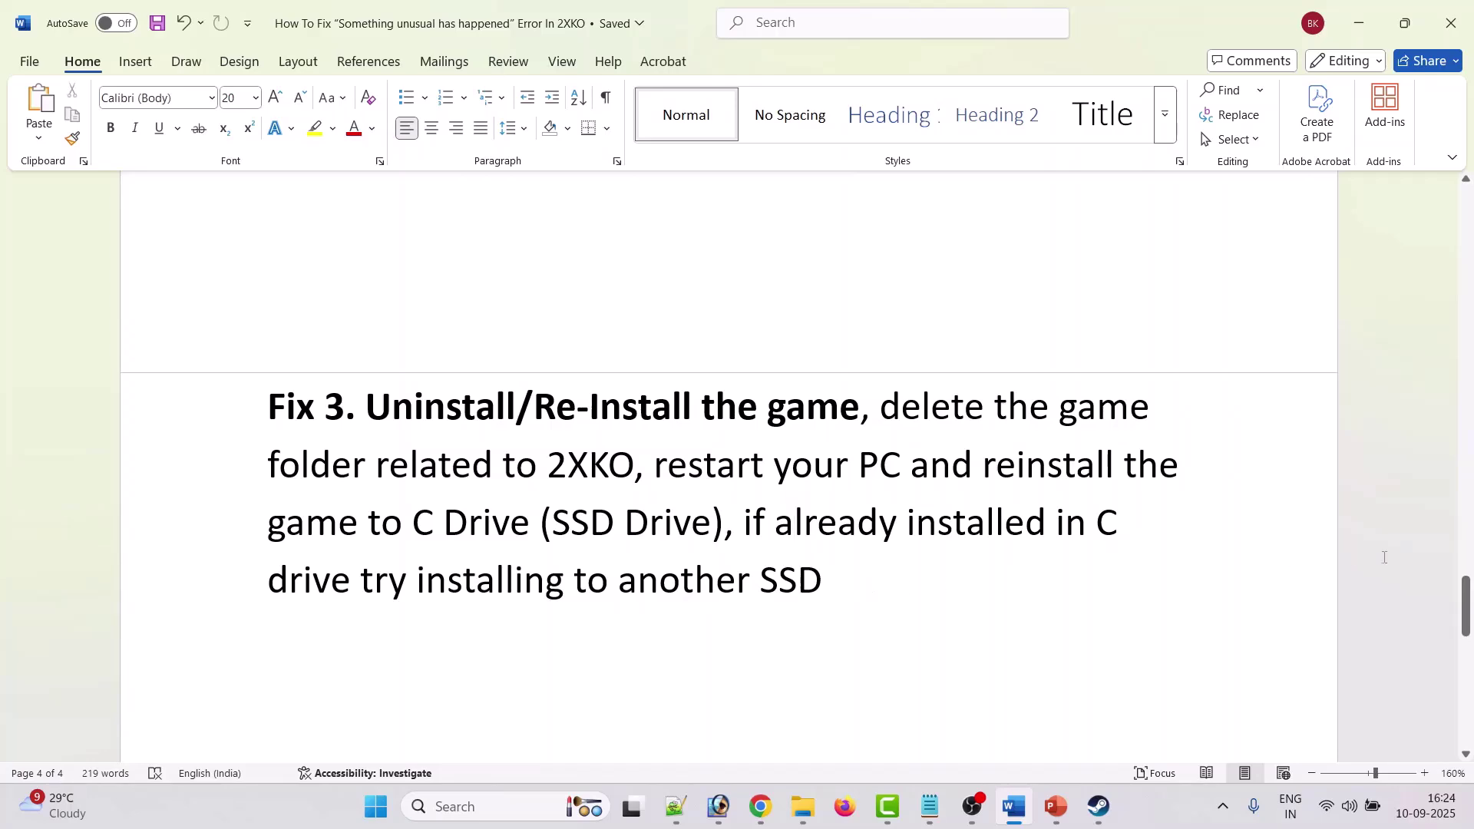
{"action": "left_click_drag", "start_coordinate": [1467, 606], "coordinate": [1472, 201]}
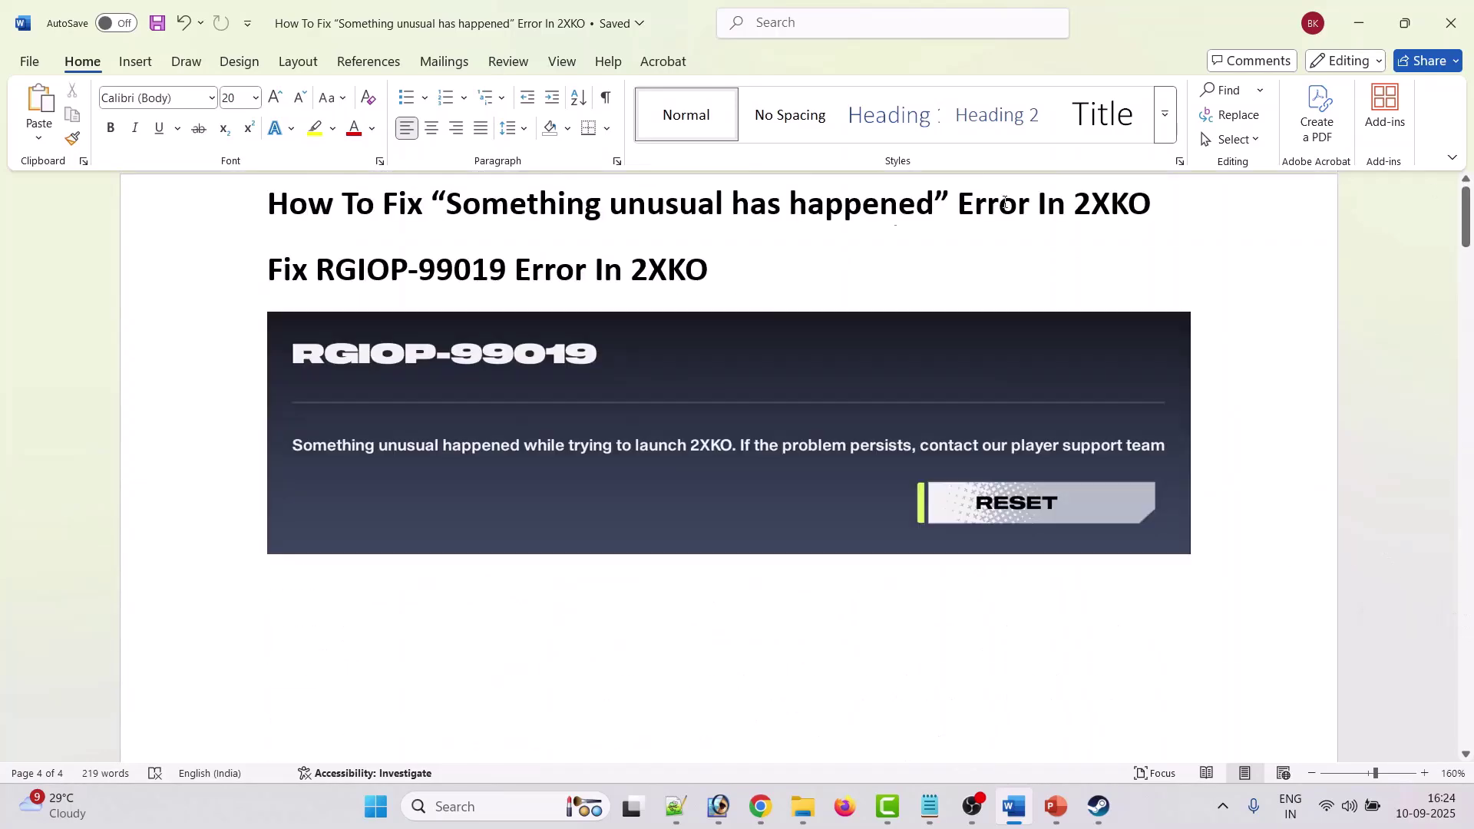